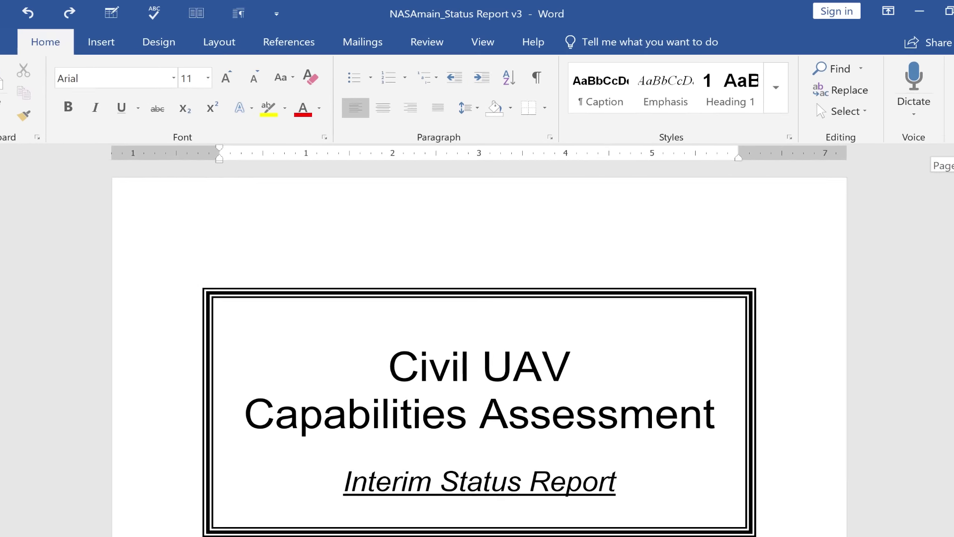
# Scroll past the cover page to the Introduction listing the Akron, Herndon and Monterey workshops
pyautogui.scroll(-20, 479, 348)
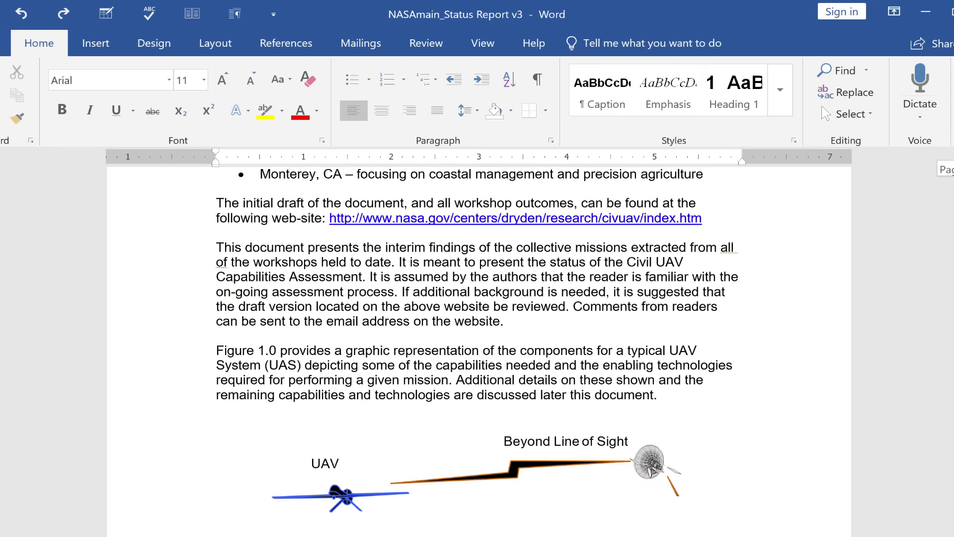
pyautogui.scroll(-20, 479, 348)
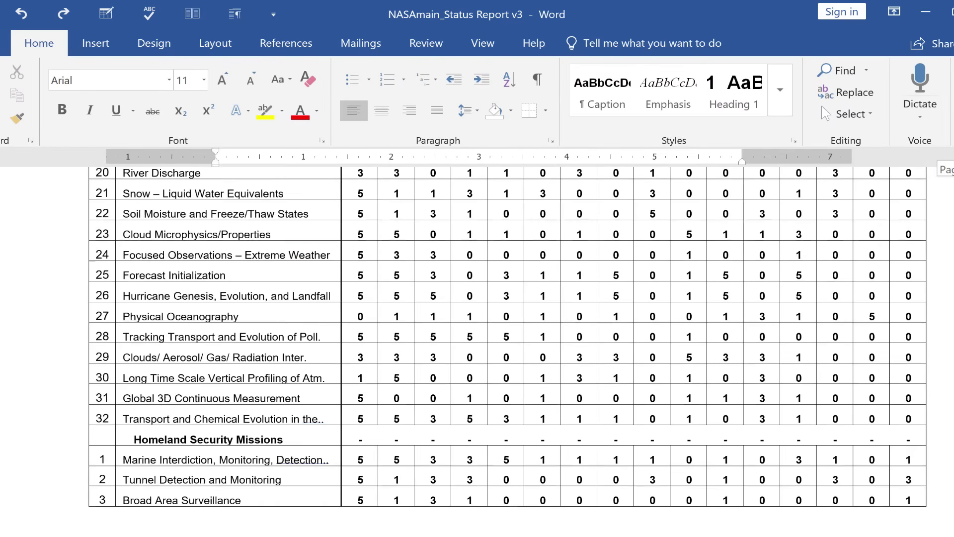
pyautogui.scroll(-15, 479, 348)
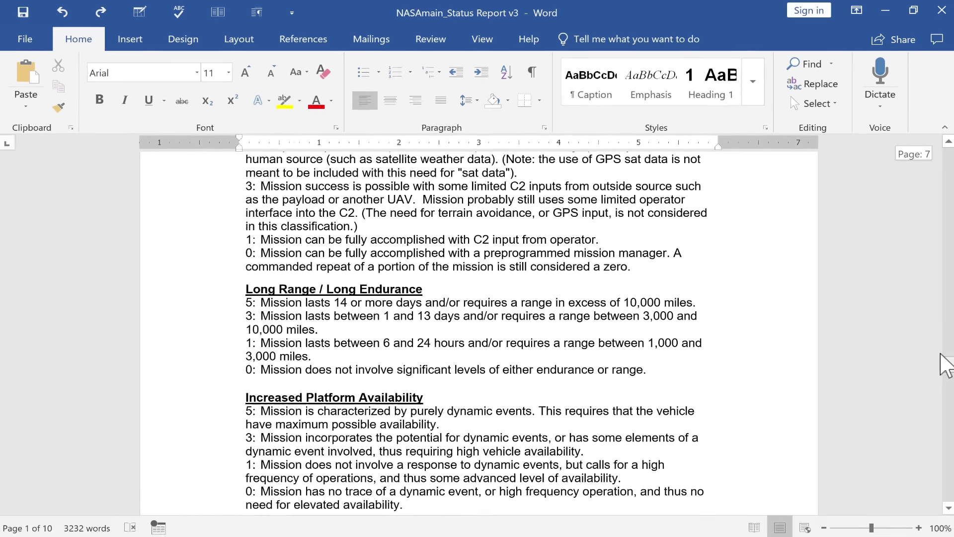
pyautogui.moveTo(946, 366); pyautogui.dragTo(919, 143)
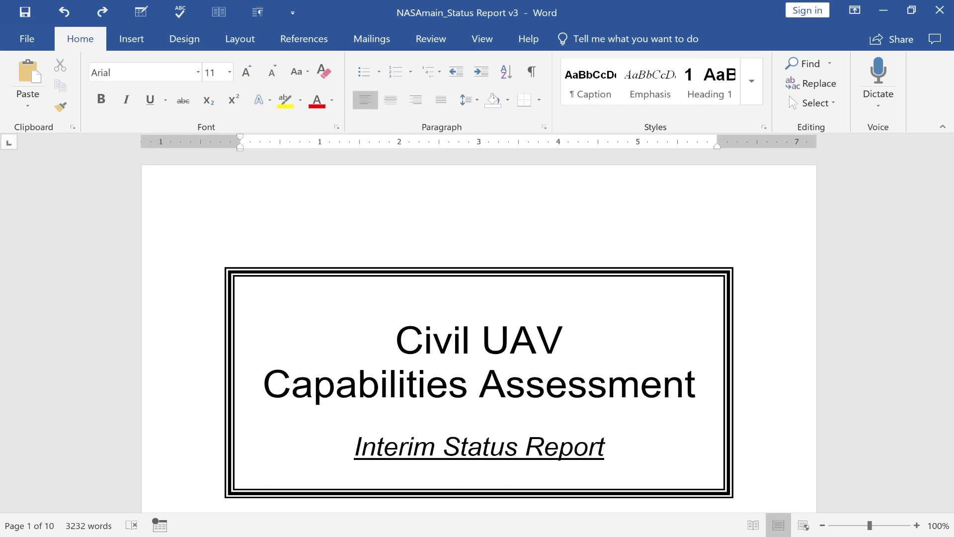
pyautogui.scroll(-10, 471, 341)
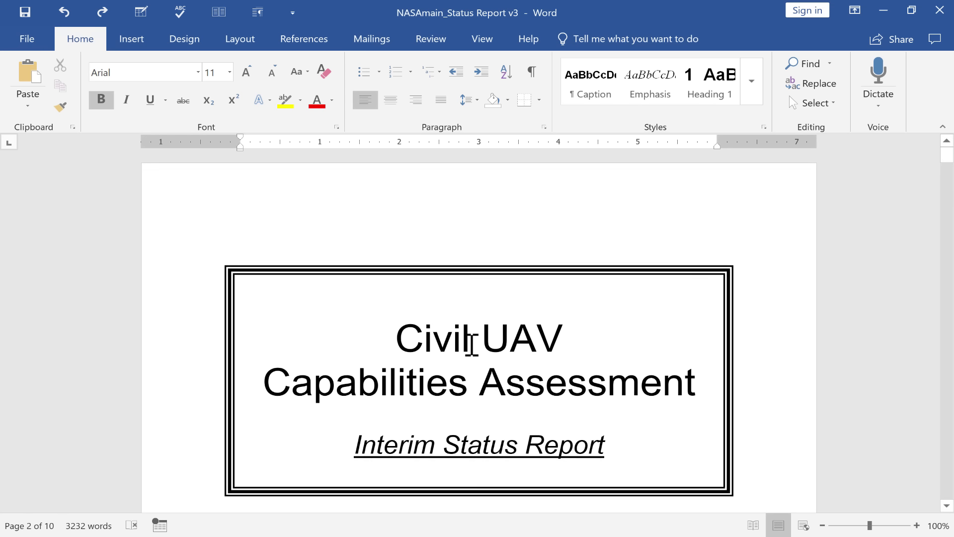
pyautogui.scroll(-2, 510, 338)
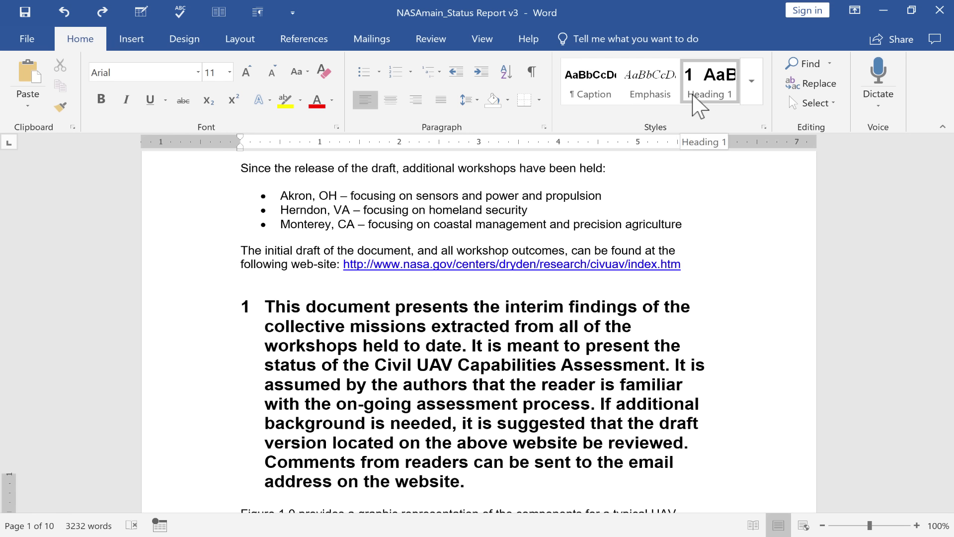
pyautogui.scroll(-9, 514, 378)
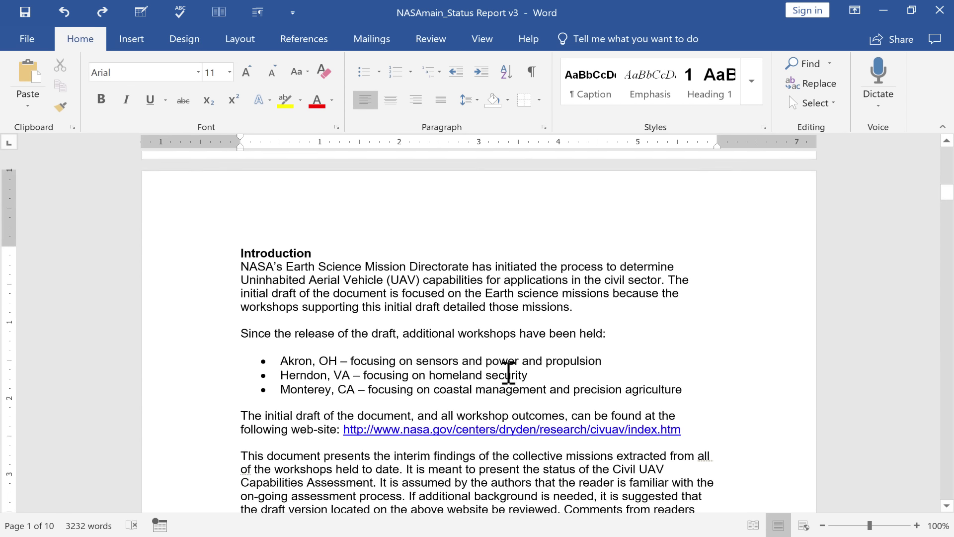
pyautogui.scroll(-1, 426, 325)
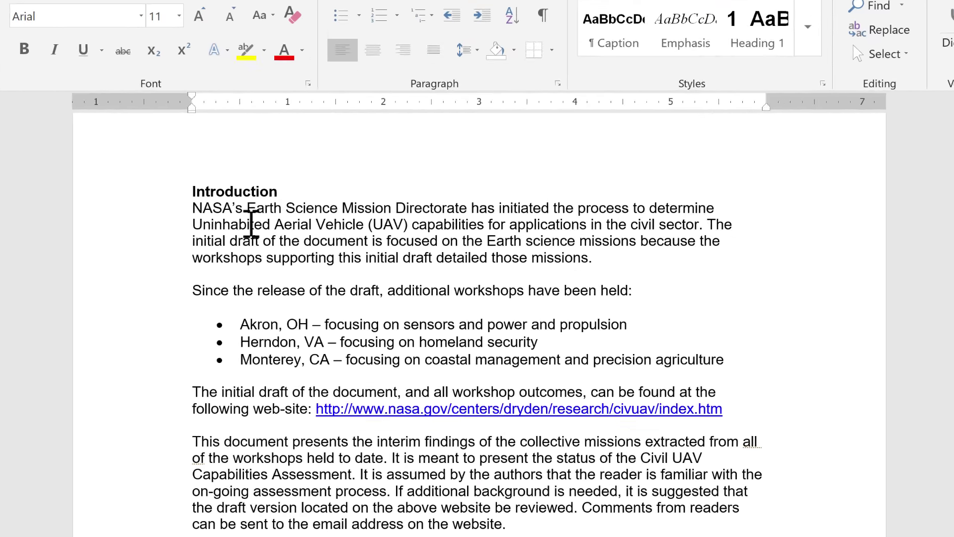
# Prefix the Introduction heading with 'Section 1: ' and apply the Heading 1 style
pyautogui.write('Section')
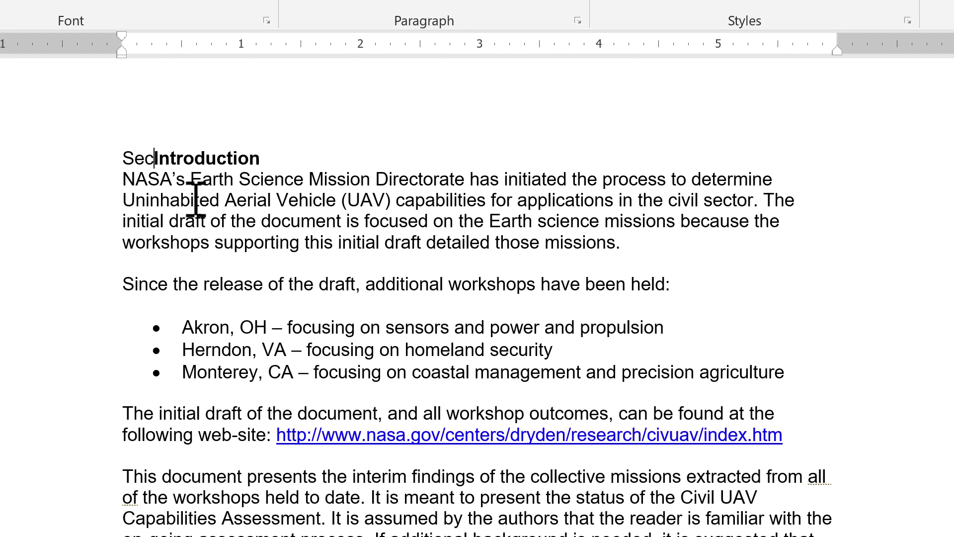
pyautogui.write(' 1:')
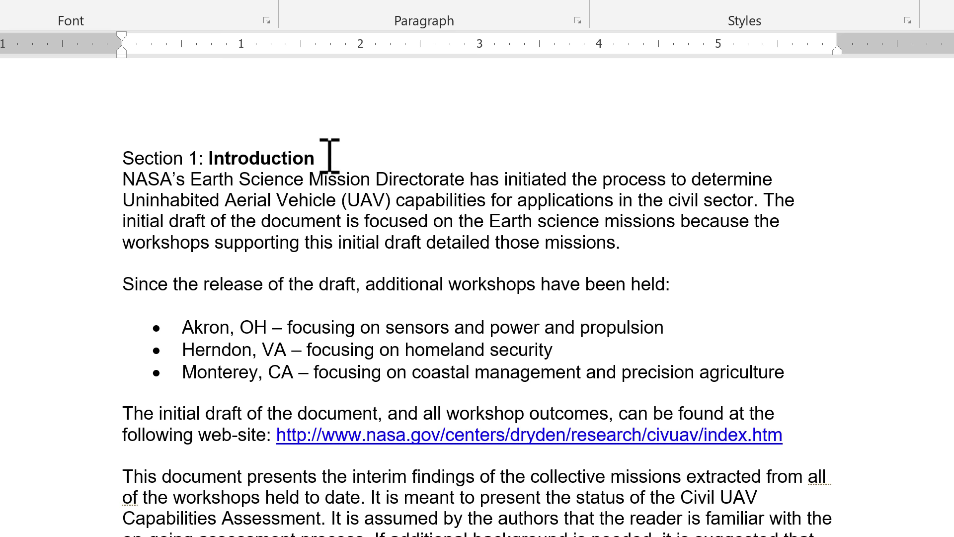
pyautogui.click(329, 156)
pyautogui.keyDown('shift'); pyautogui.click(123, 161); pyautogui.keyUp('shift')
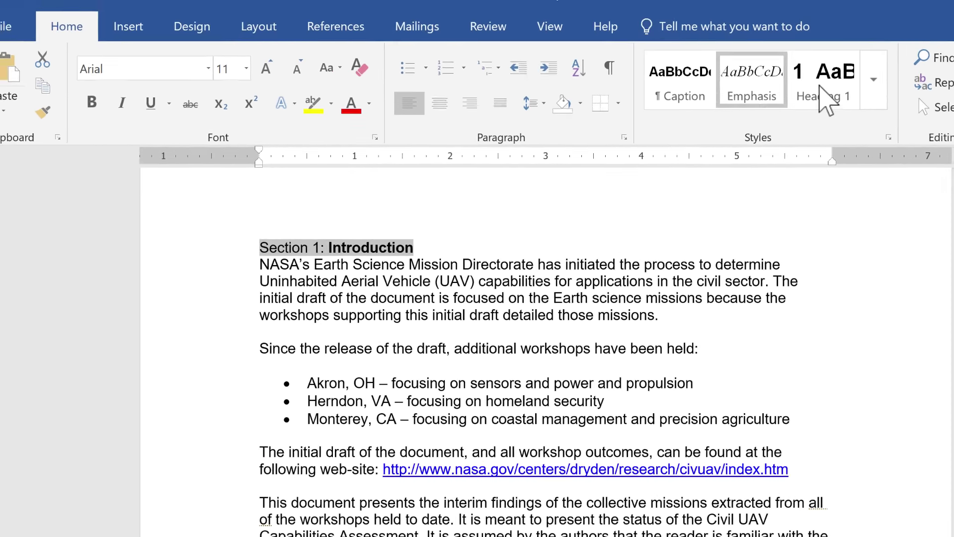
pyautogui.click(823, 90)
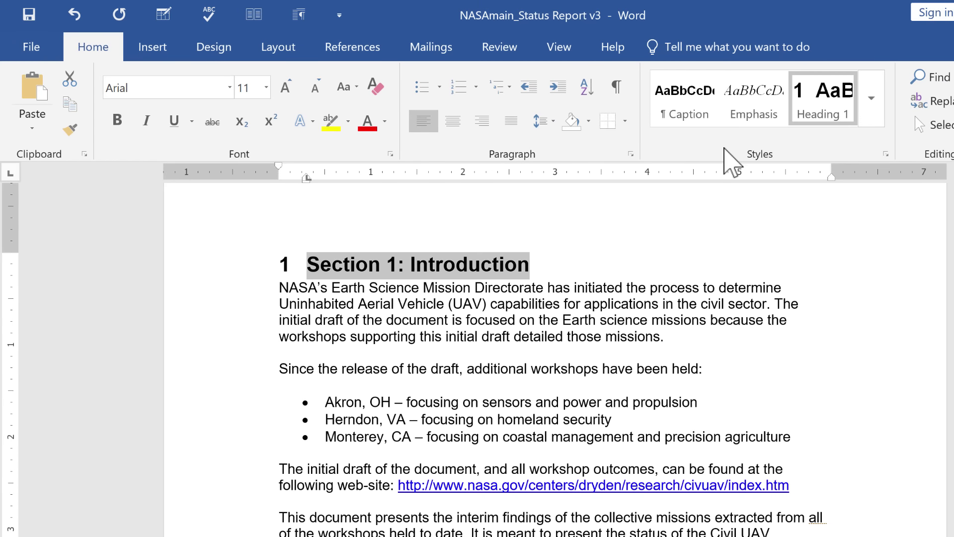
pyautogui.click(636, 305)
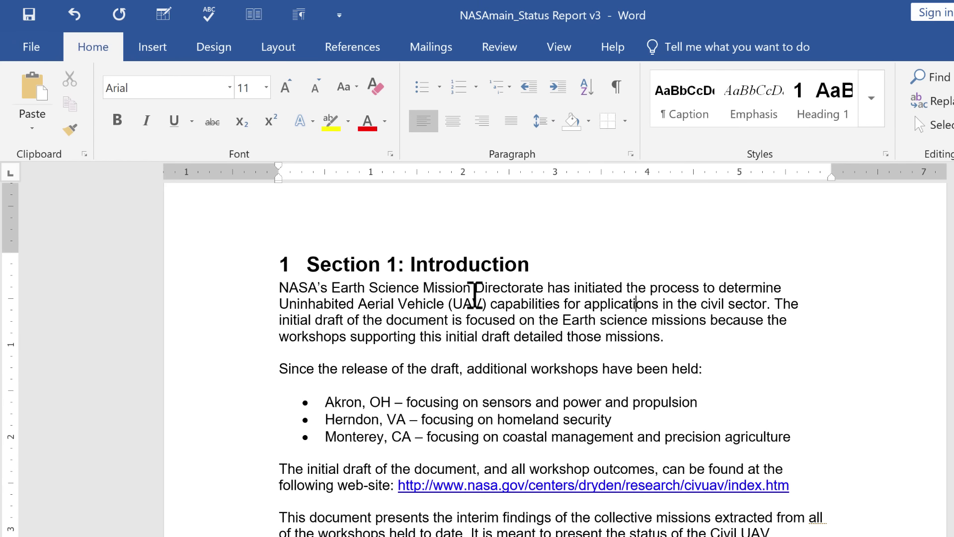
# Collapse and re-expand the Section 1 body text with the heading's triangle
pyautogui.hotkey('ctrl', 'Home')
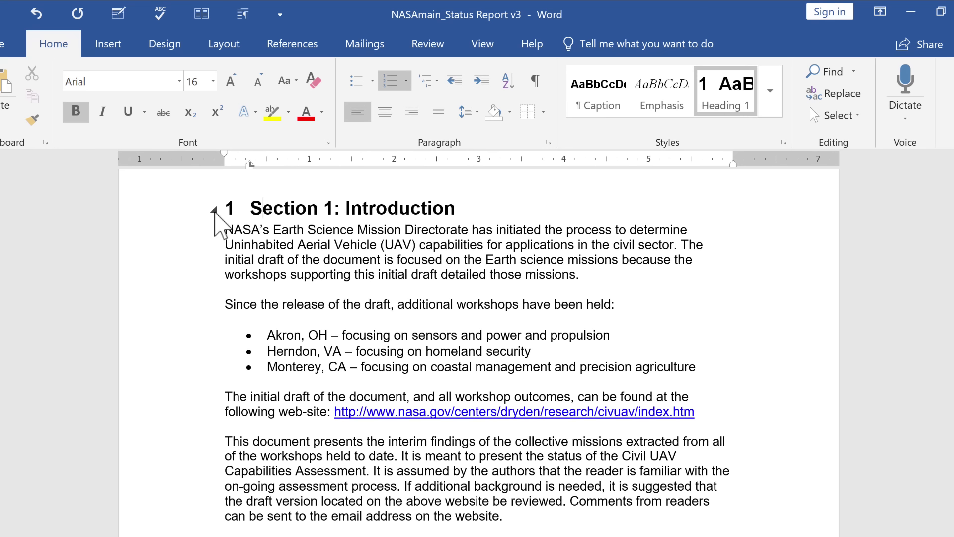
pyautogui.click(214, 210)
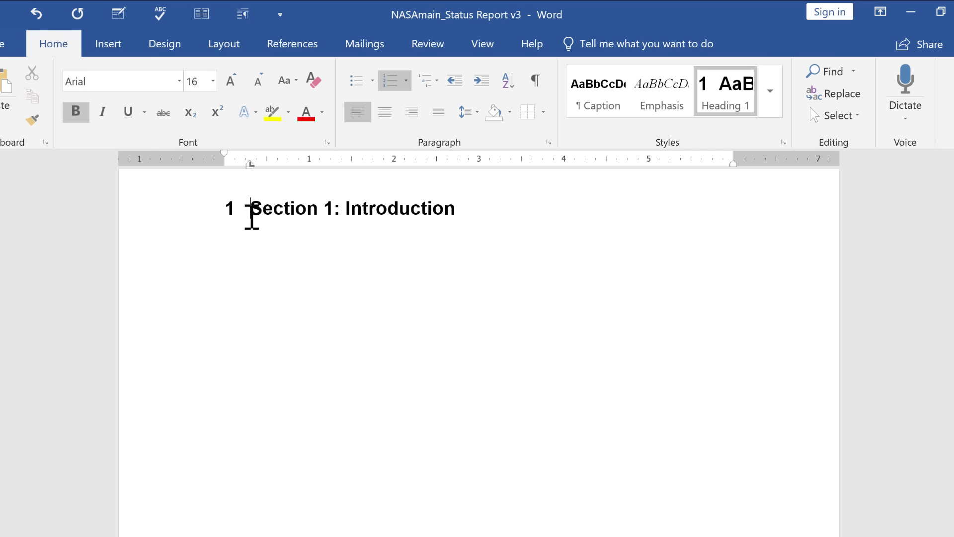
pyautogui.click(262, 210)
pyautogui.click(212, 209)
pyautogui.click(213, 210)
pyautogui.click(213, 209)
# Prefix Report Contents with 'Section 2: ' and apply the Heading 1 style
pyautogui.scroll(-10, 291, 418)
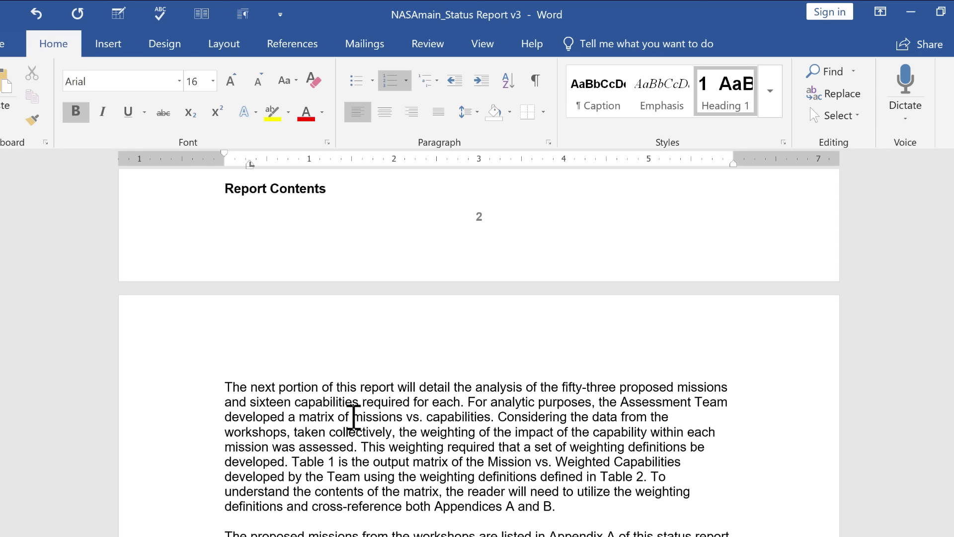
pyautogui.scroll(-6, 351, 417)
pyautogui.scroll(-15, 352, 422)
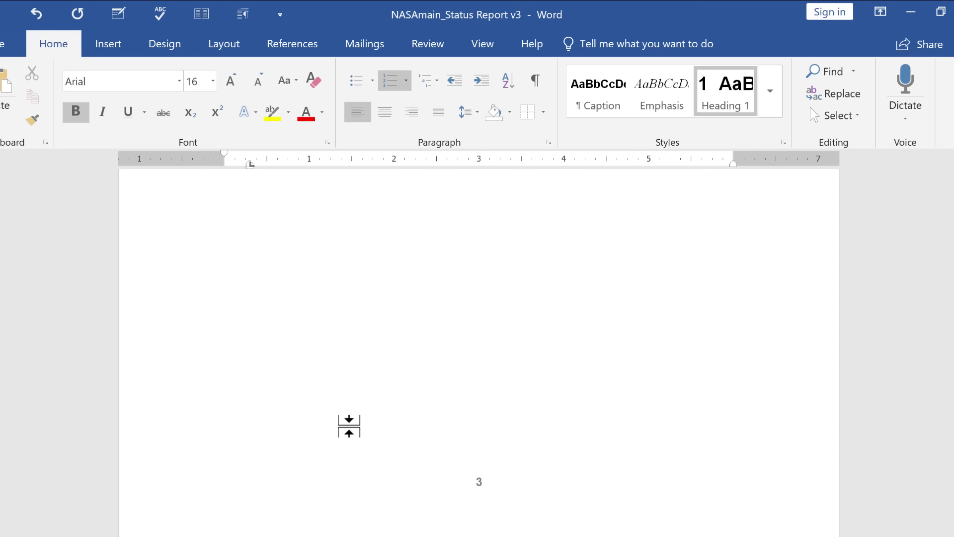
pyautogui.scroll(-5, 344, 436)
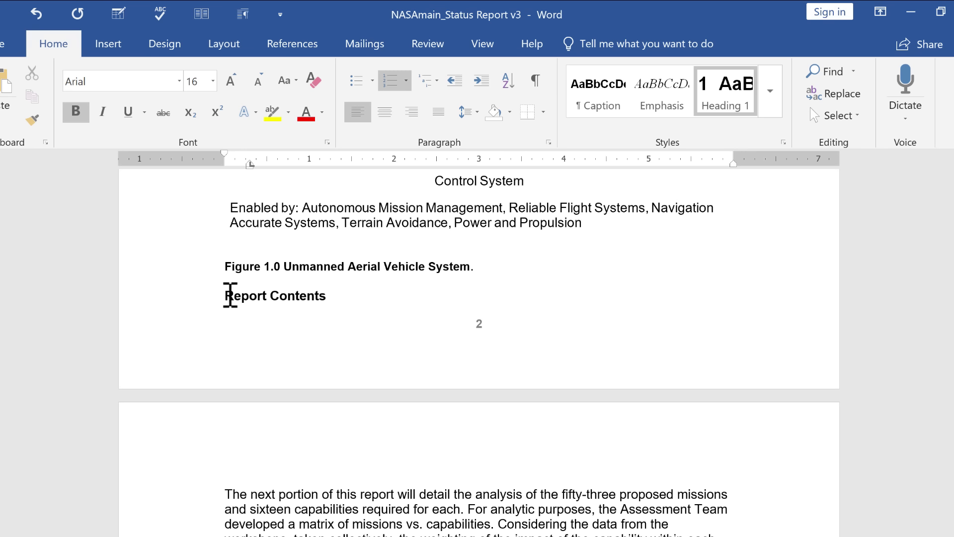
pyautogui.click(230, 295)
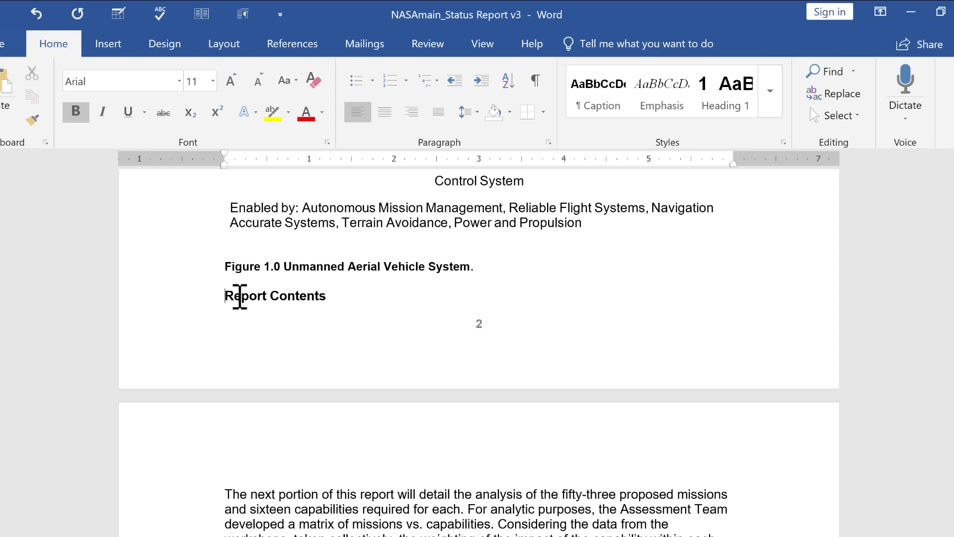
pyautogui.write('Section 2')
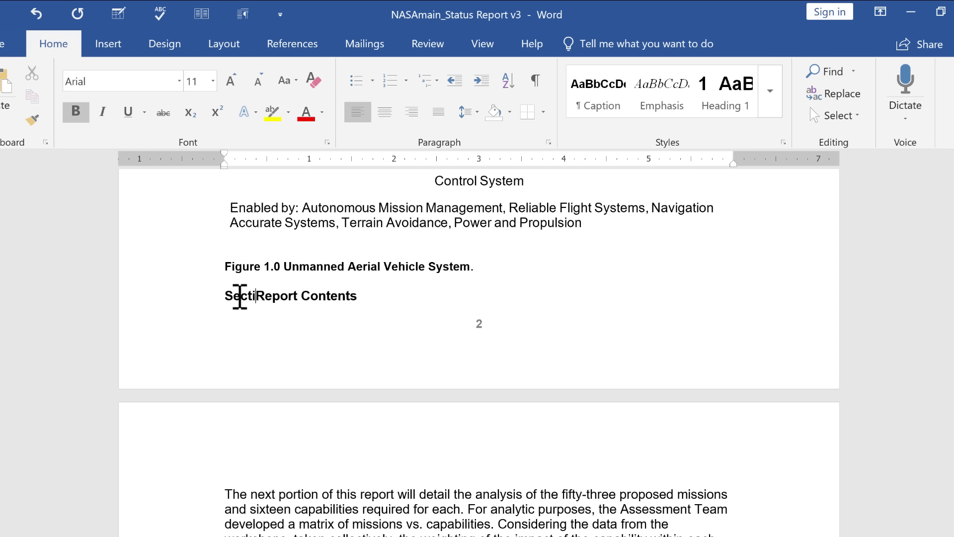
pyautogui.write(':')
pyautogui.click(211, 301)
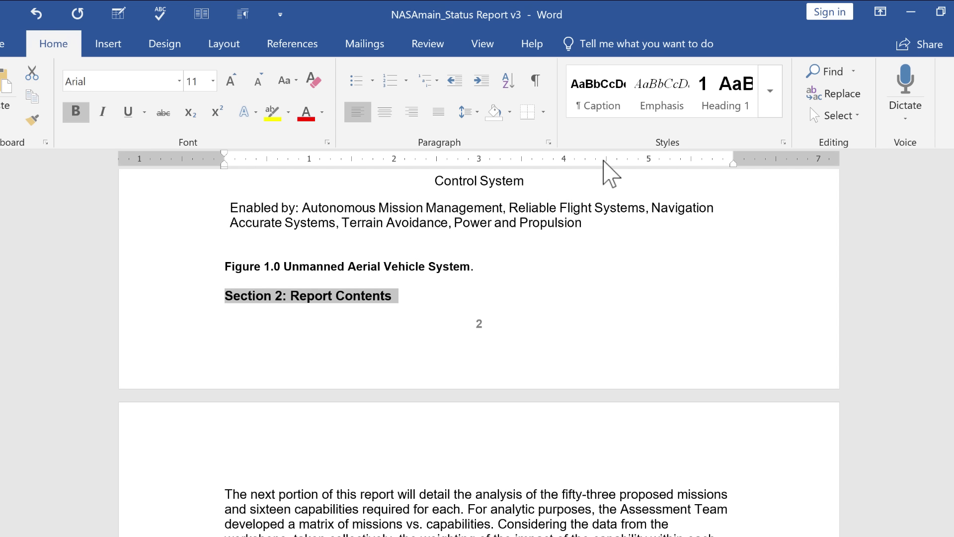
pyautogui.click(717, 97)
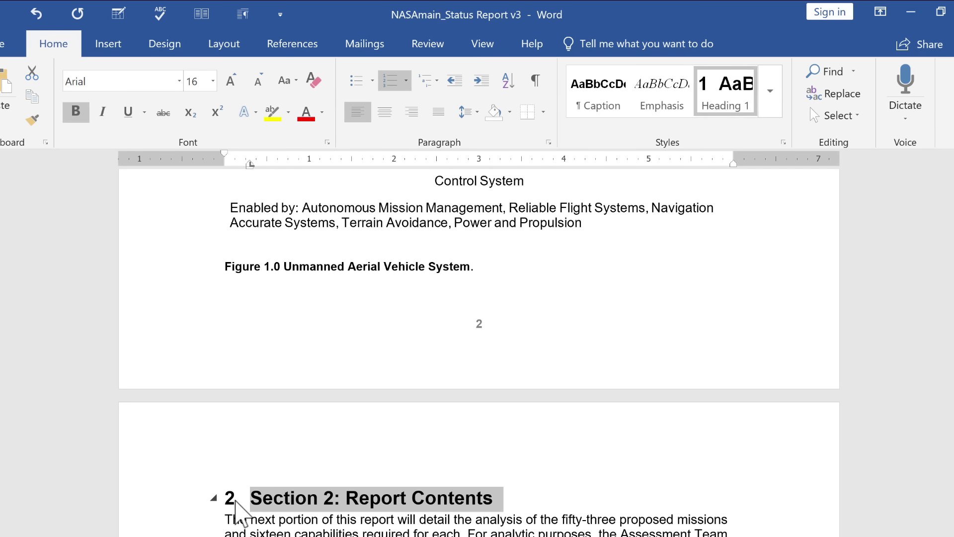
pyautogui.scroll(-5, 298, 511)
pyautogui.click(365, 431)
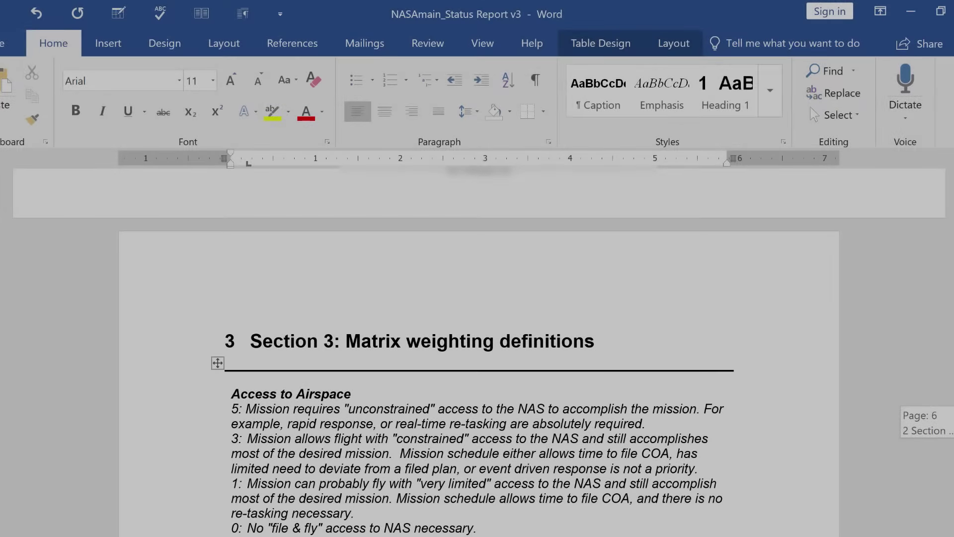
pyautogui.scroll(-1, 479, 369)
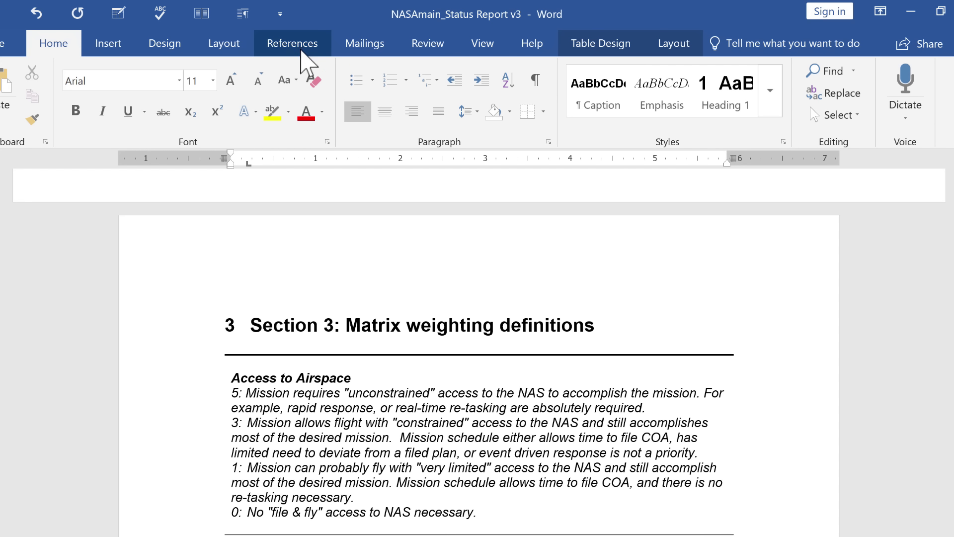
pyautogui.click(293, 44)
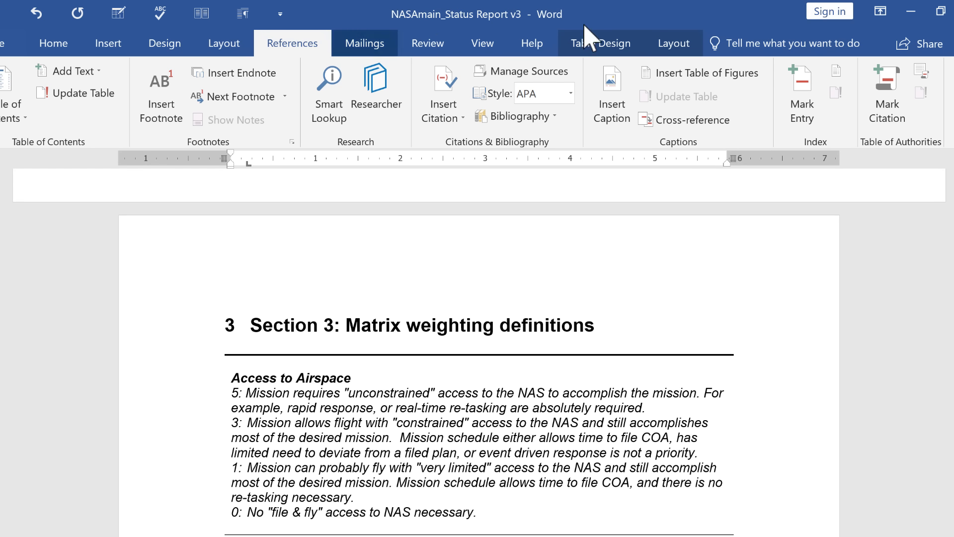
pyautogui.rightClick(506, 47)
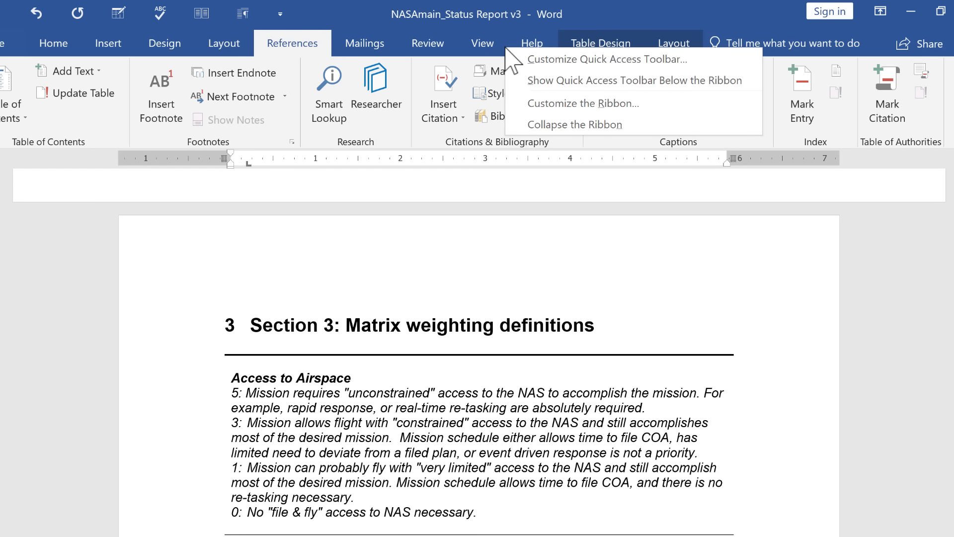
pyautogui.click(577, 103)
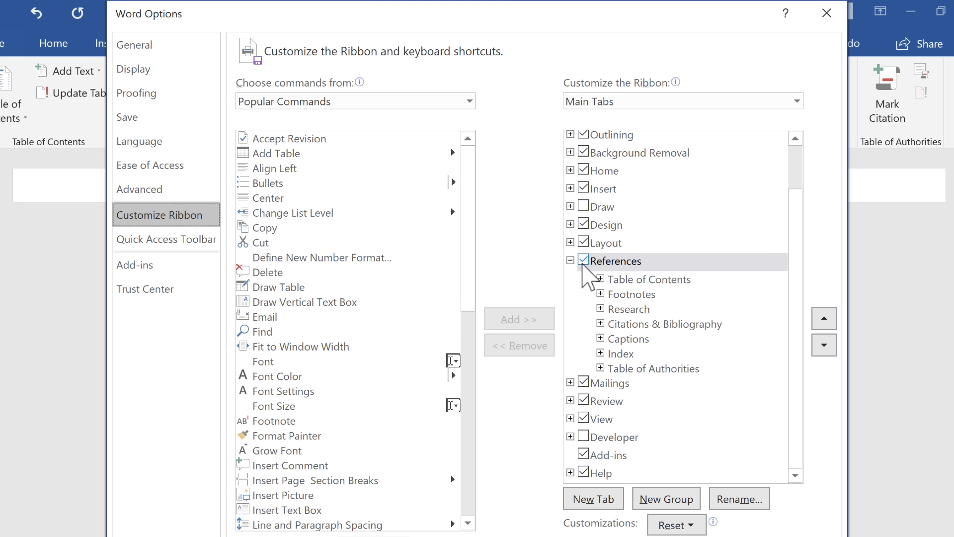
pyautogui.press('Return')
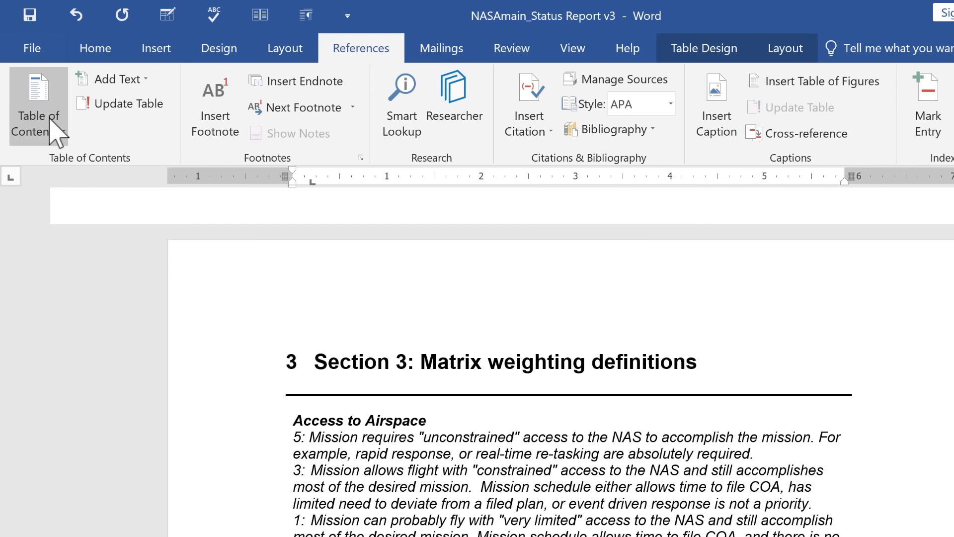
# Insert Automatic Table 1 from the Table of Contents gallery into the page 10 text
pyautogui.click(57, 133)
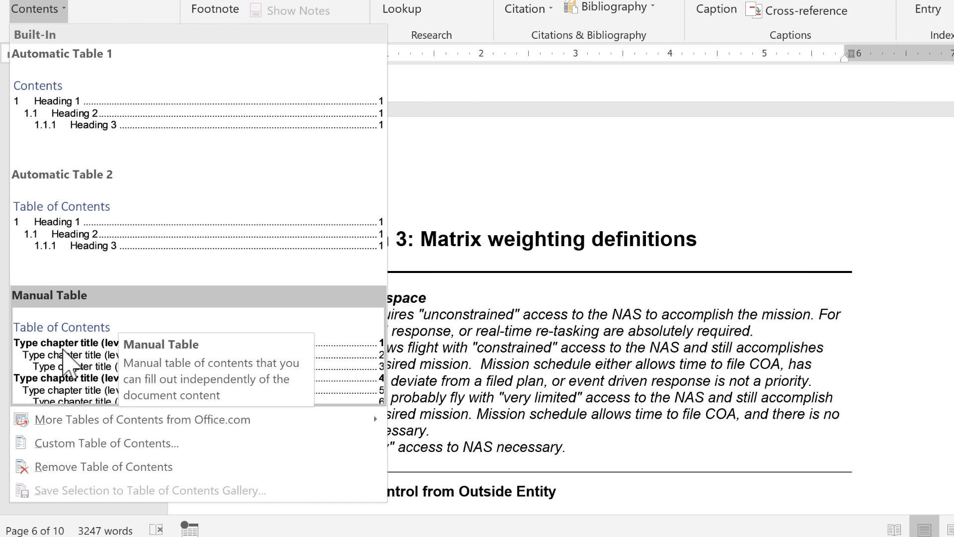
pyautogui.moveTo(69, 426)
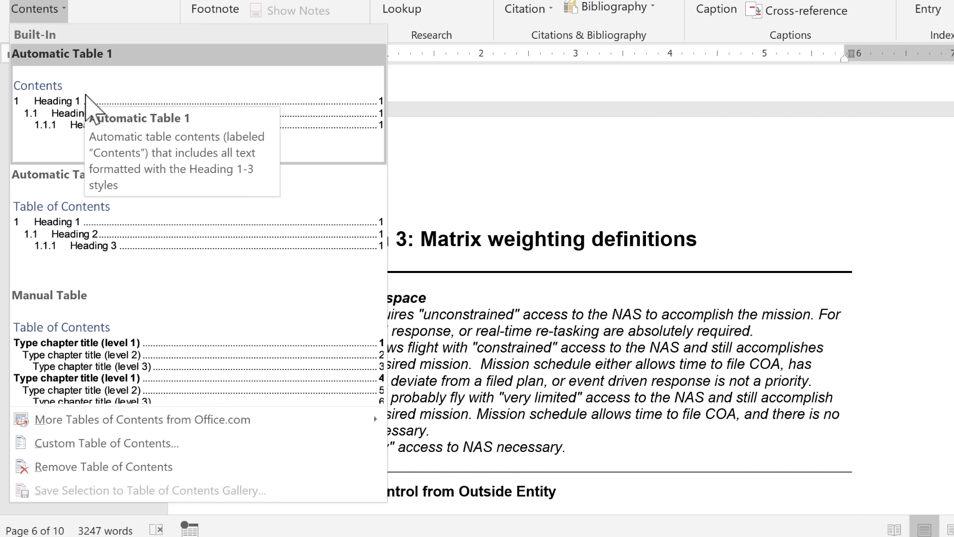
pyautogui.press('Escape')
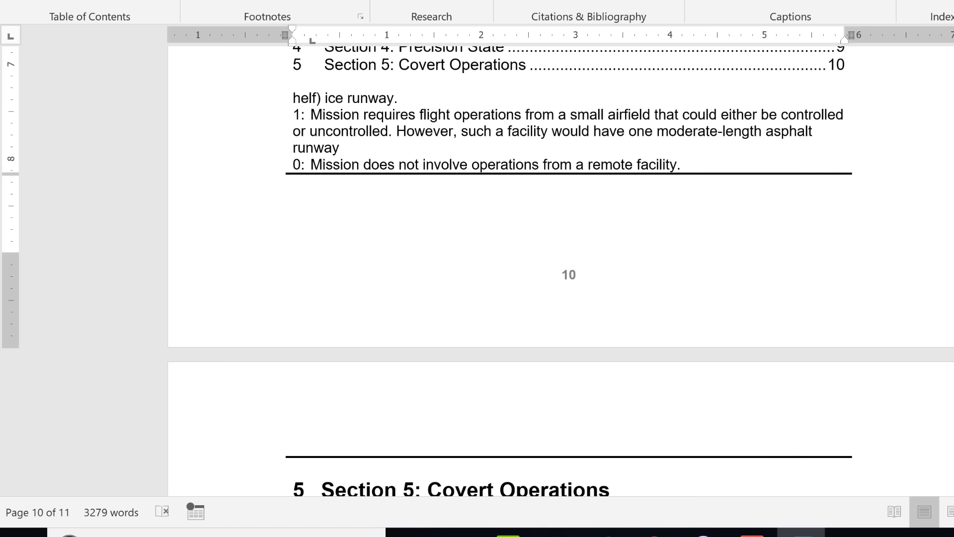
# Find the misplaced Contents table and undo its insertion with Ctrl+Z
pyautogui.scroll(20, 561, 271)
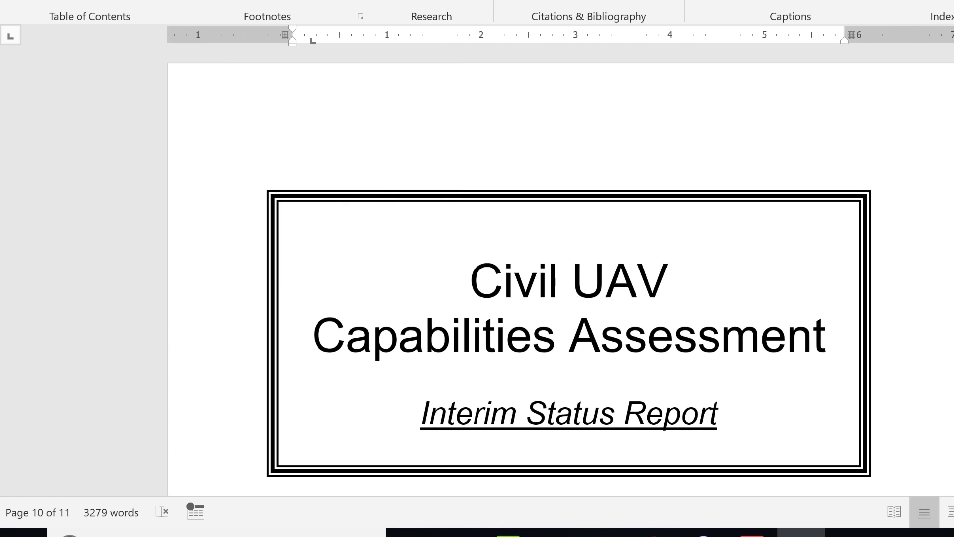
pyautogui.scroll(-20, 561, 272)
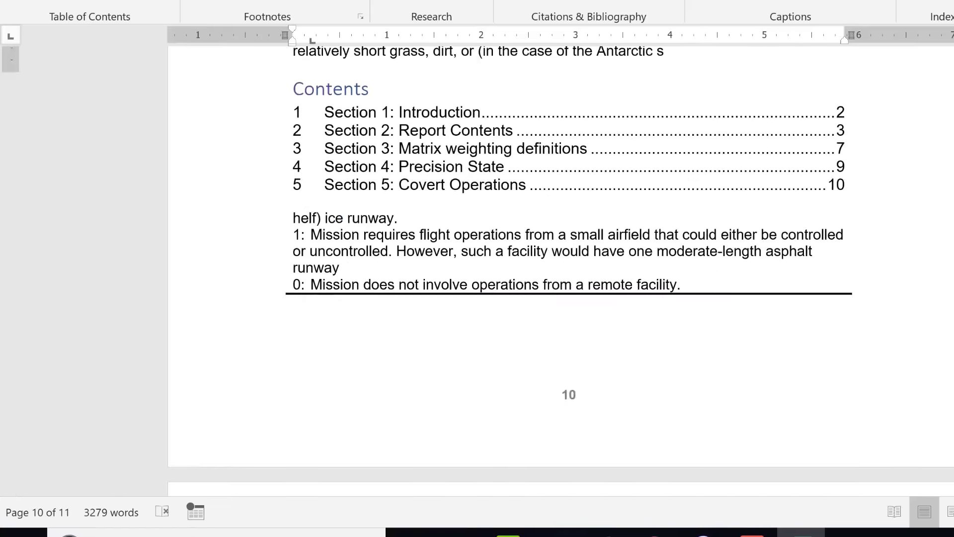
pyautogui.scroll(10, 436, 396)
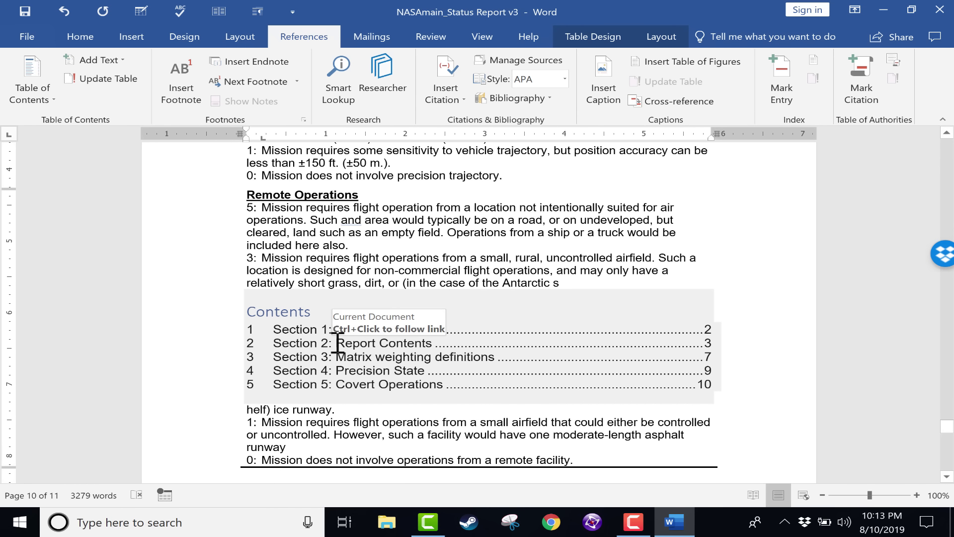
pyautogui.hotkey('ctrl', 'z')
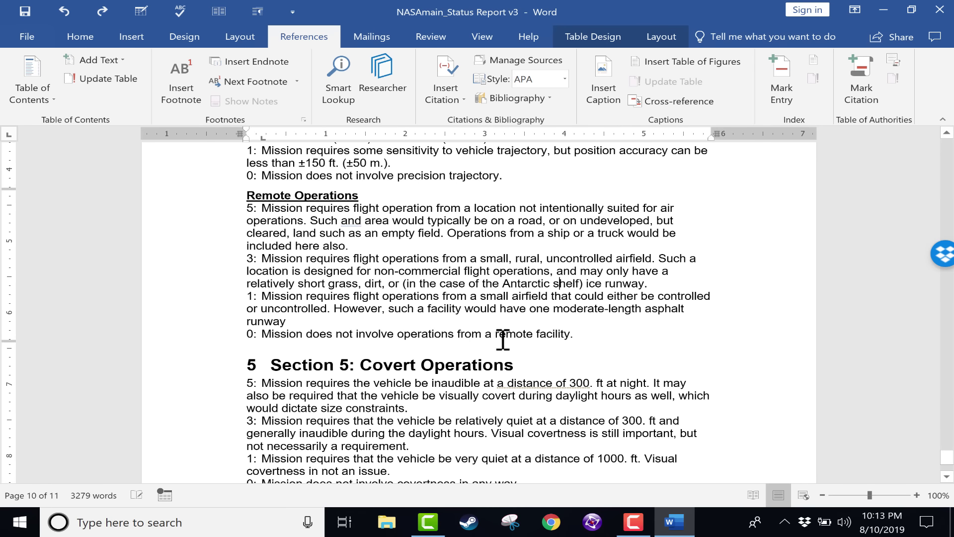
# Insert a Blank Page above the title box at the very start of the report
pyautogui.moveTo(947, 457); pyautogui.dragTo(947, 147)
pyautogui.click(262, 233)
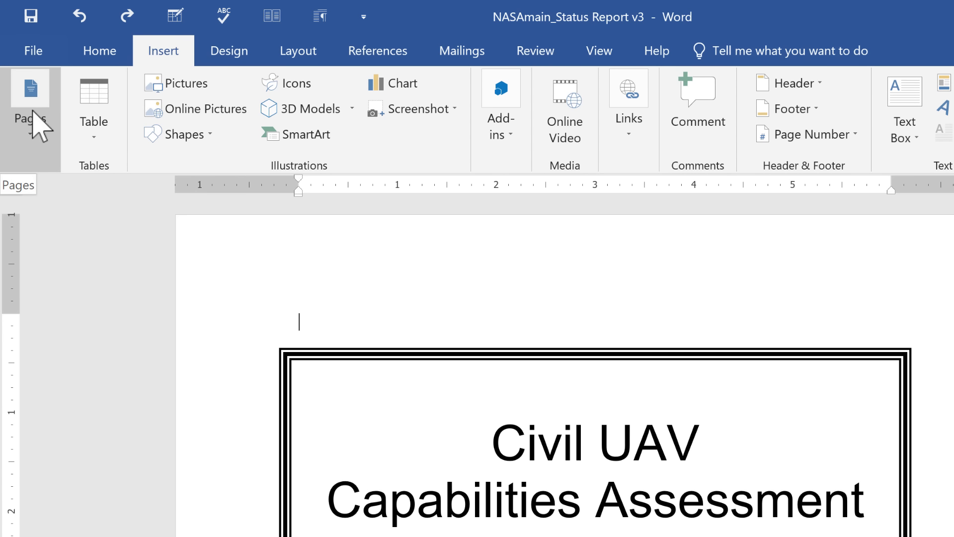
pyautogui.click(33, 111)
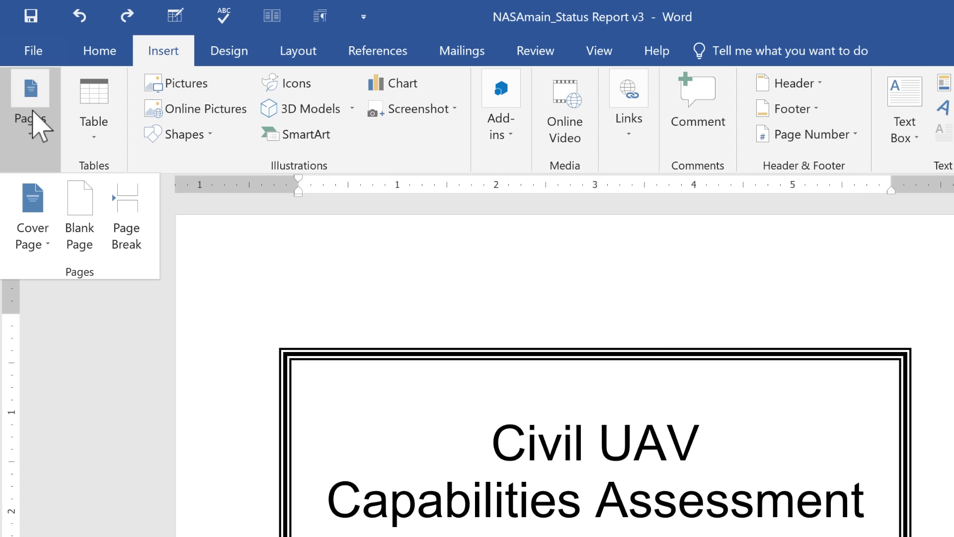
pyautogui.click(81, 235)
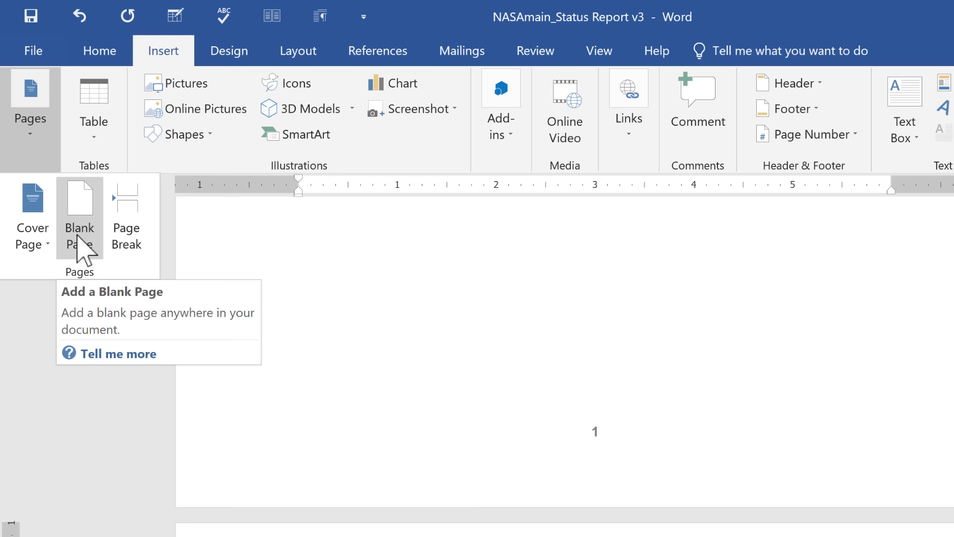
pyautogui.click(322, 328)
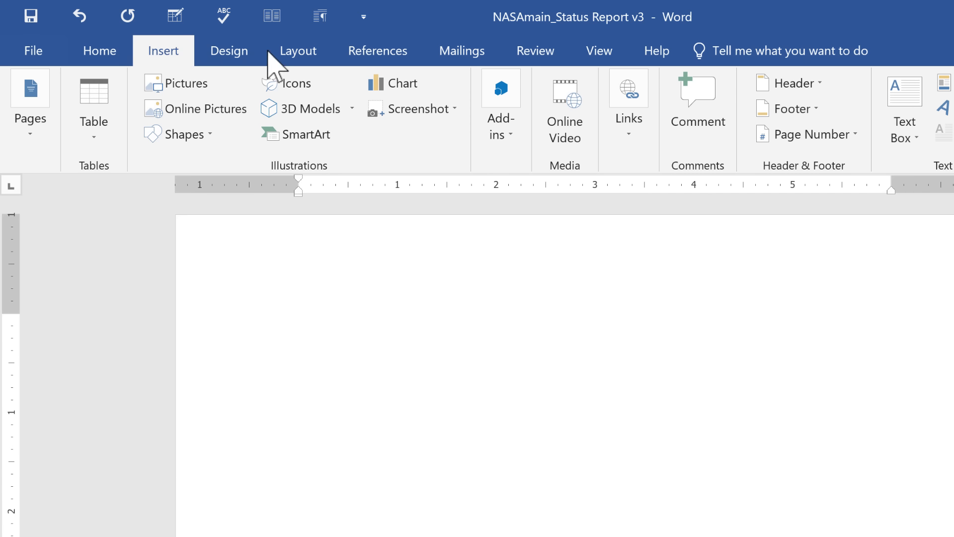
# Insert Automatic Table 1 on the new page, listing Sections 1–5 on pages 3–11
pyautogui.click(359, 56)
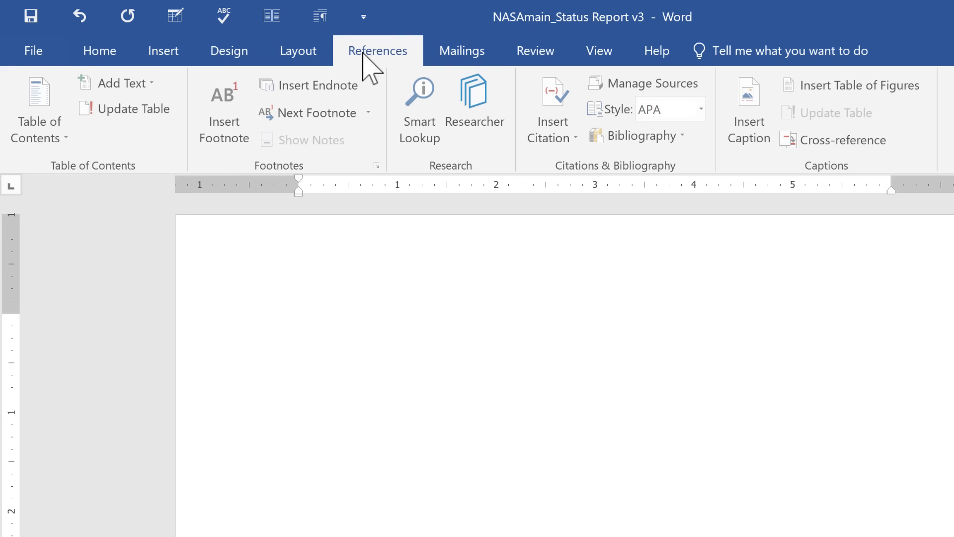
pyautogui.click(32, 123)
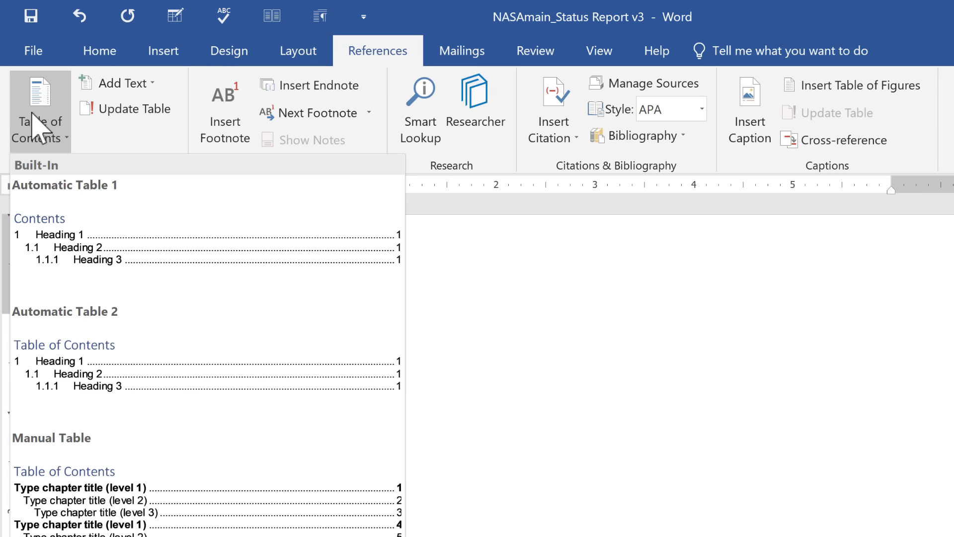
pyautogui.click(69, 254)
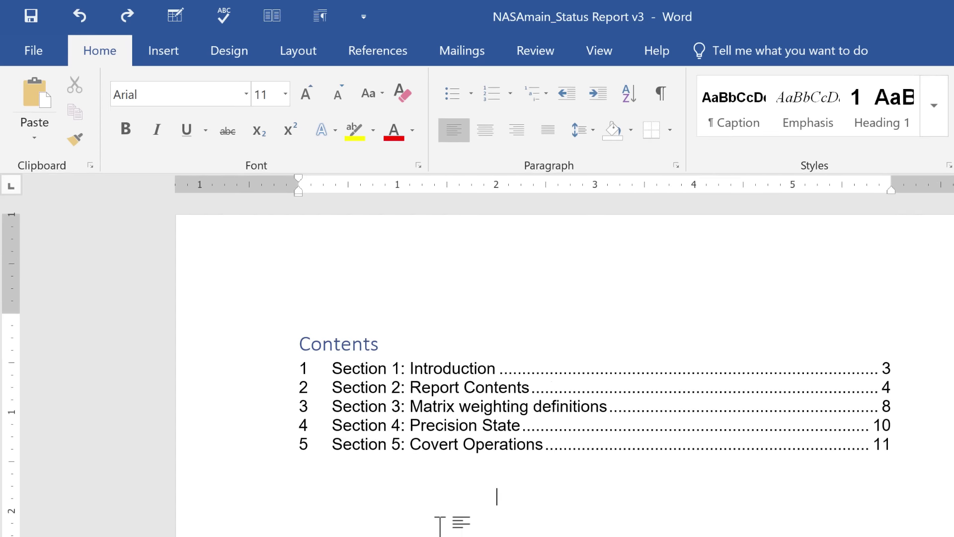
pyautogui.click(766, 416)
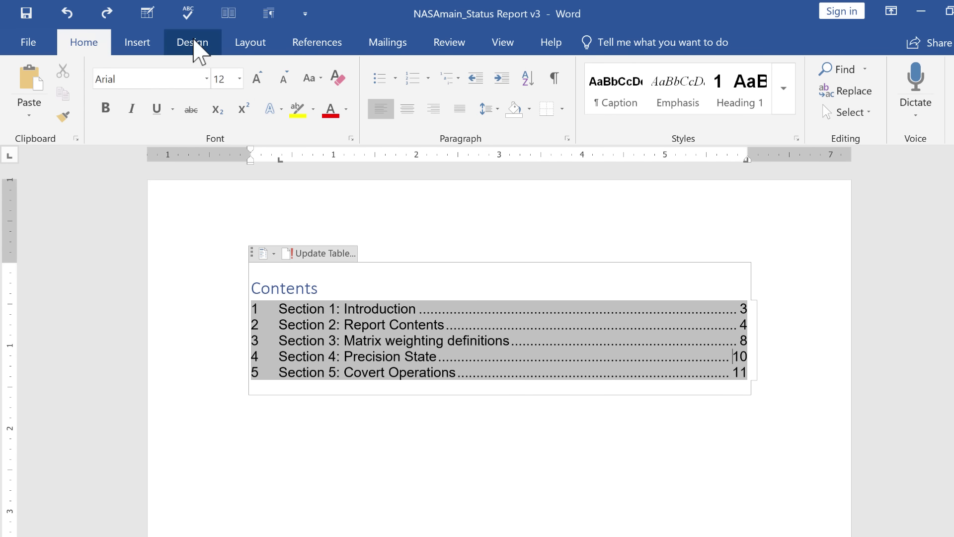
# Apply the Vapor Trail theme to the report
pyautogui.click(195, 49)
pyautogui.click(30, 94)
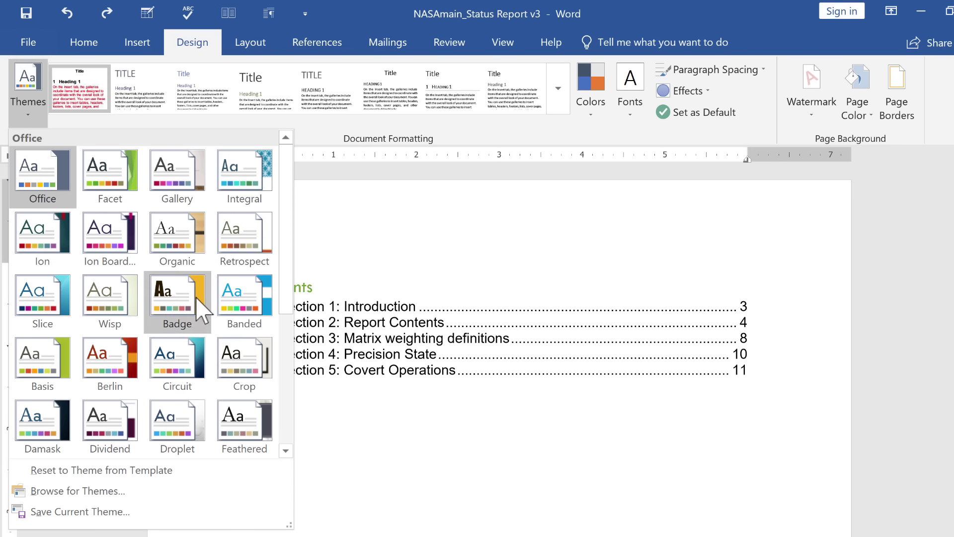
pyautogui.scroll(-3, 244, 310)
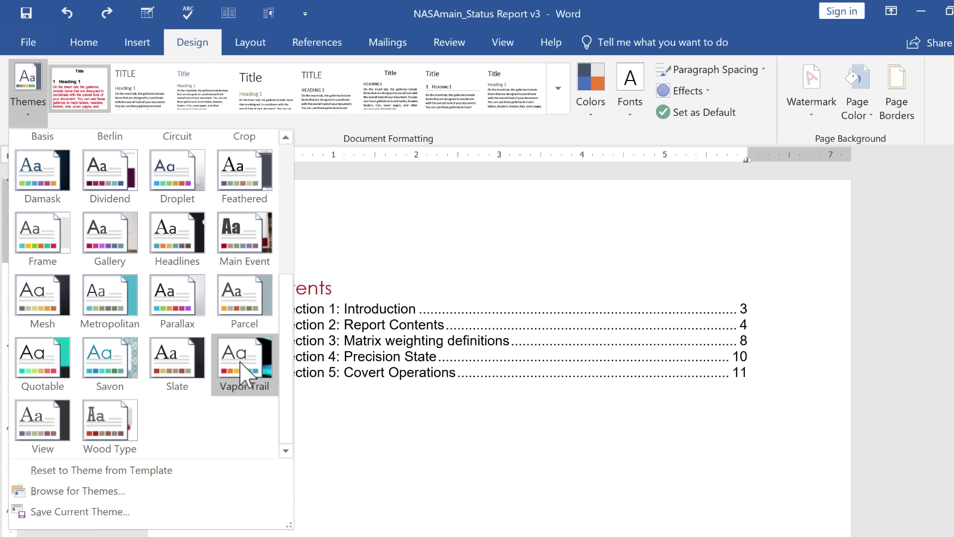
pyautogui.click(243, 368)
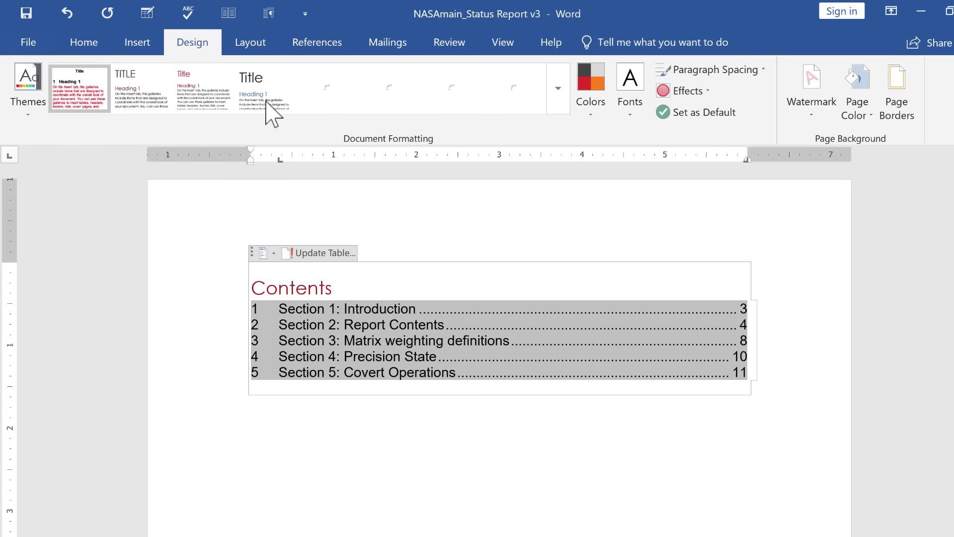
# Choose the style set that puts the CONTENTS heading on a red banner
pyautogui.click(558, 94)
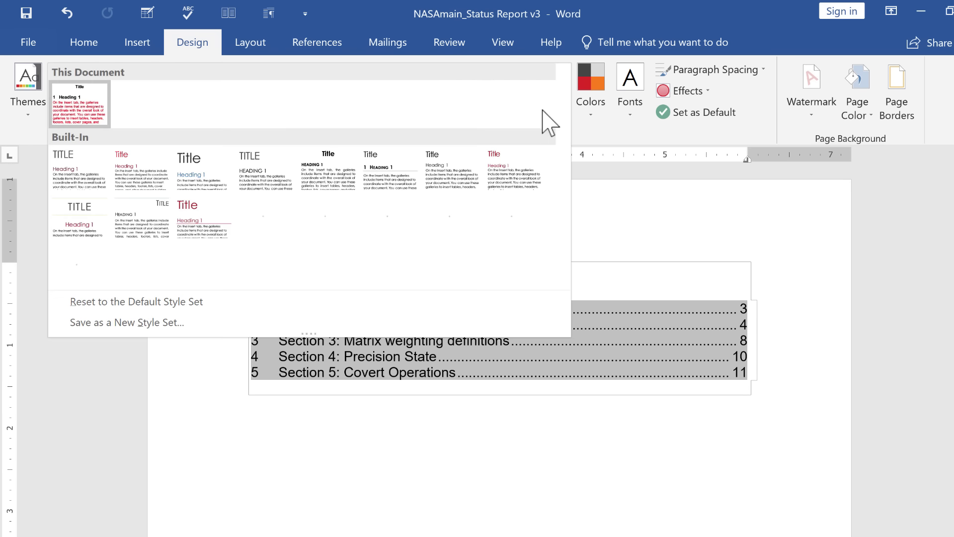
pyautogui.click(398, 232)
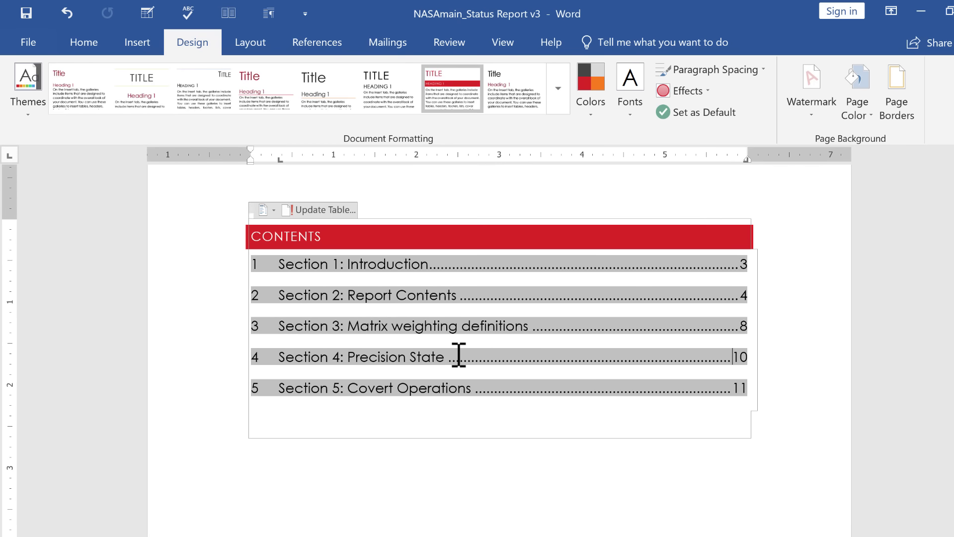
pyautogui.click(517, 485)
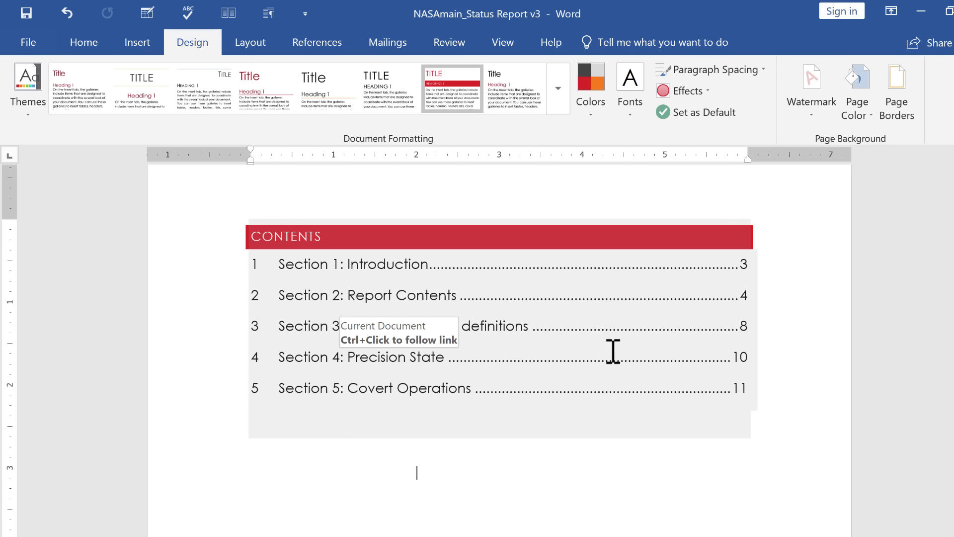
# Return to page 1 and place the caret inside the CONTENTS table
pyautogui.moveTo(953, 196); pyautogui.dragTo(947, 249)
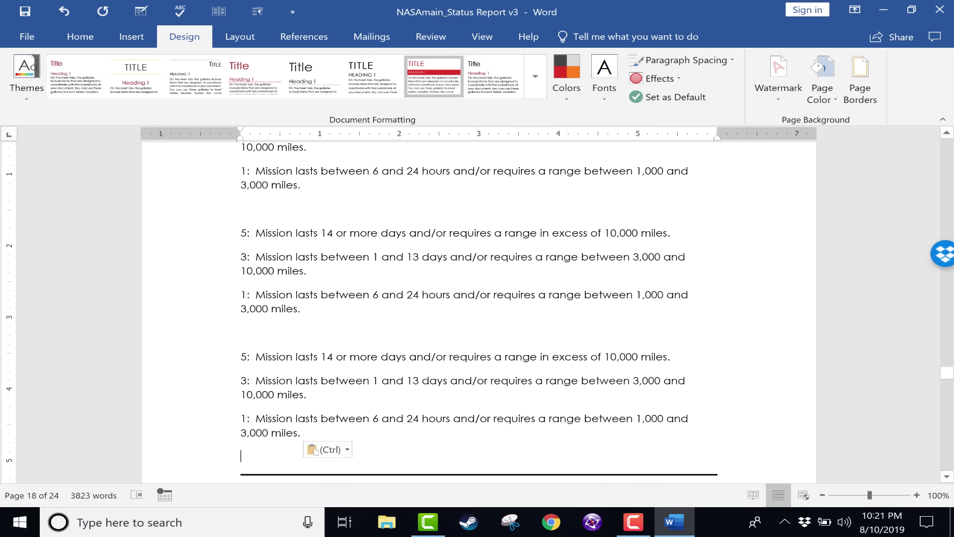
pyautogui.moveTo(946, 370); pyautogui.dragTo(952, 144)
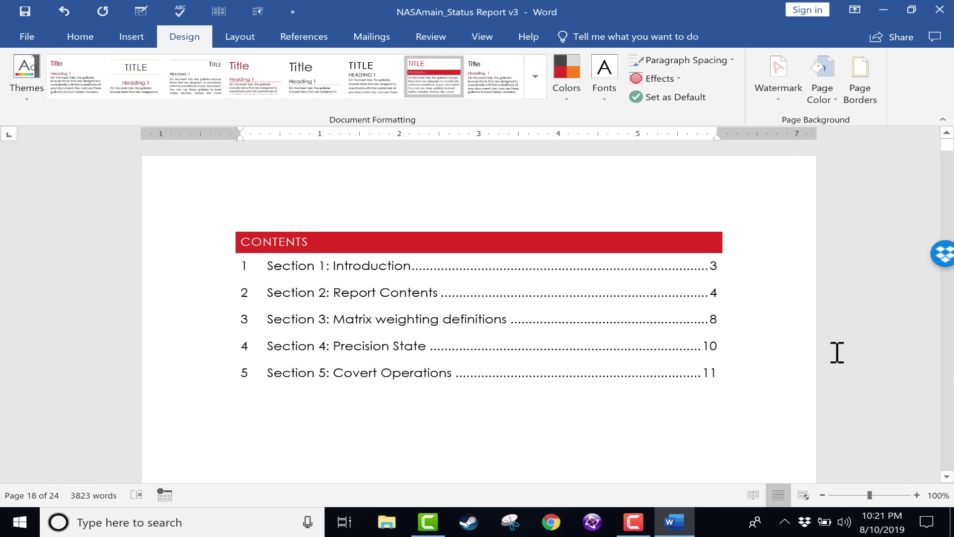
pyautogui.click(660, 400)
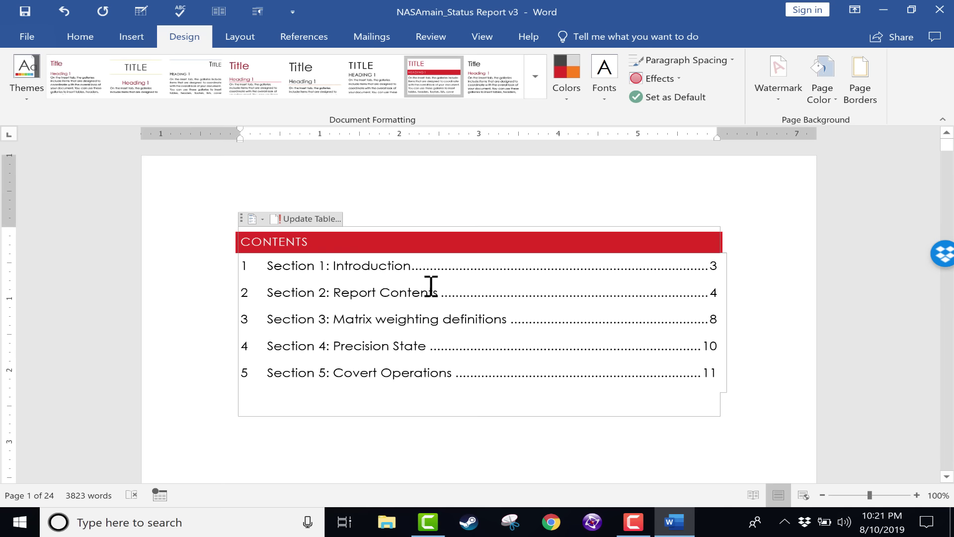
# Update page numbers only, giving Sections 1–5 pages 4, 5, 12, 21 and 23
pyautogui.click(321, 219)
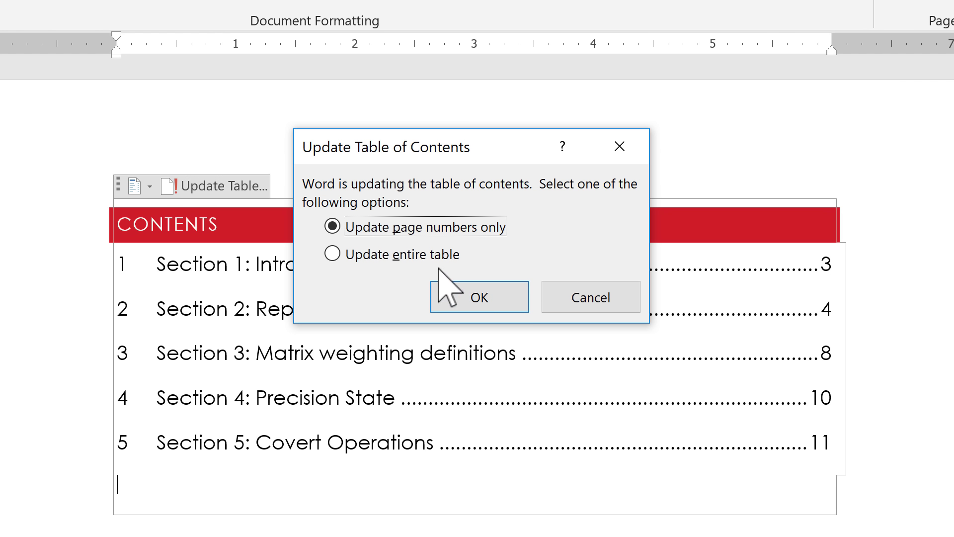
pyautogui.click(480, 298)
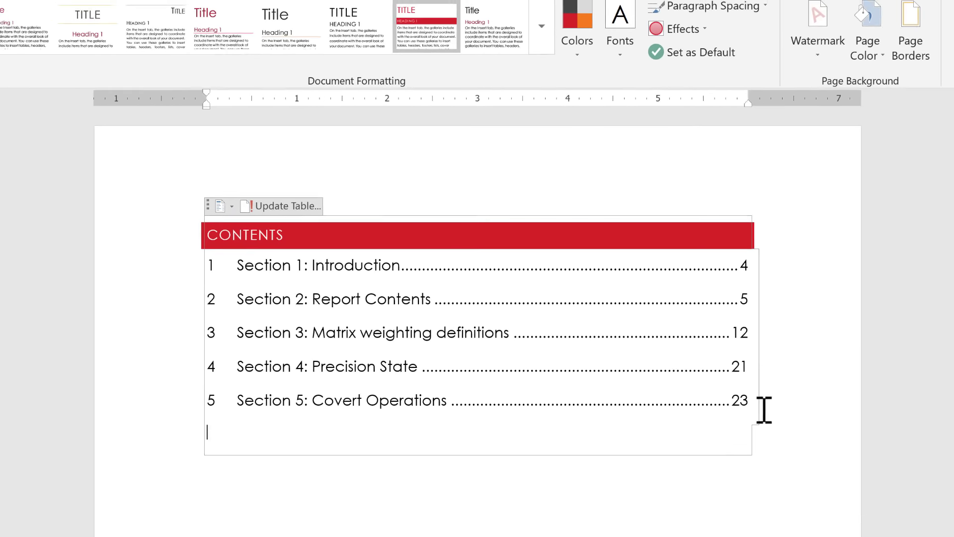
pyautogui.moveTo(949, 130); pyautogui.dragTo(947, 452)
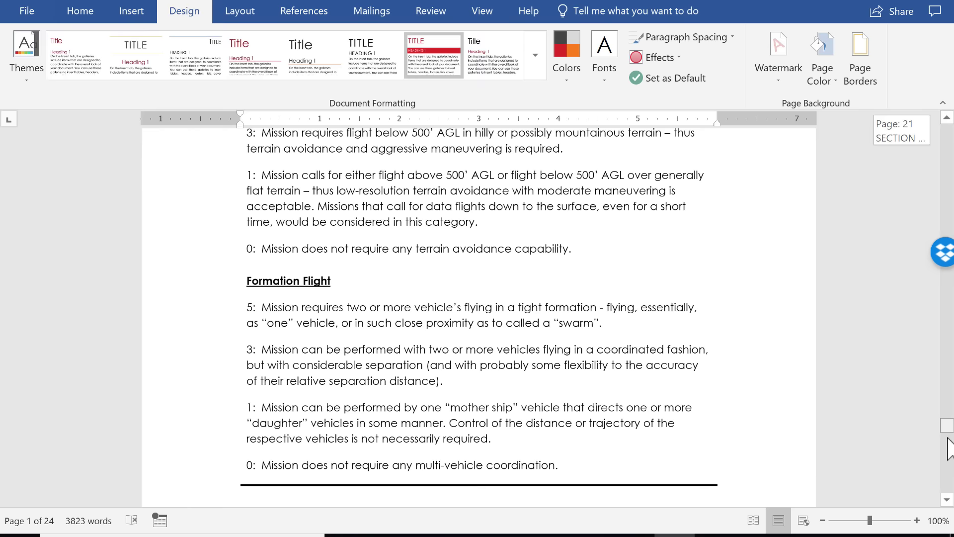
# Place the caret on the blank last page (page 24) and apply the Heading 1 style
pyautogui.hotkey('ctrl', 'Home')
pyautogui.click(728, 363)
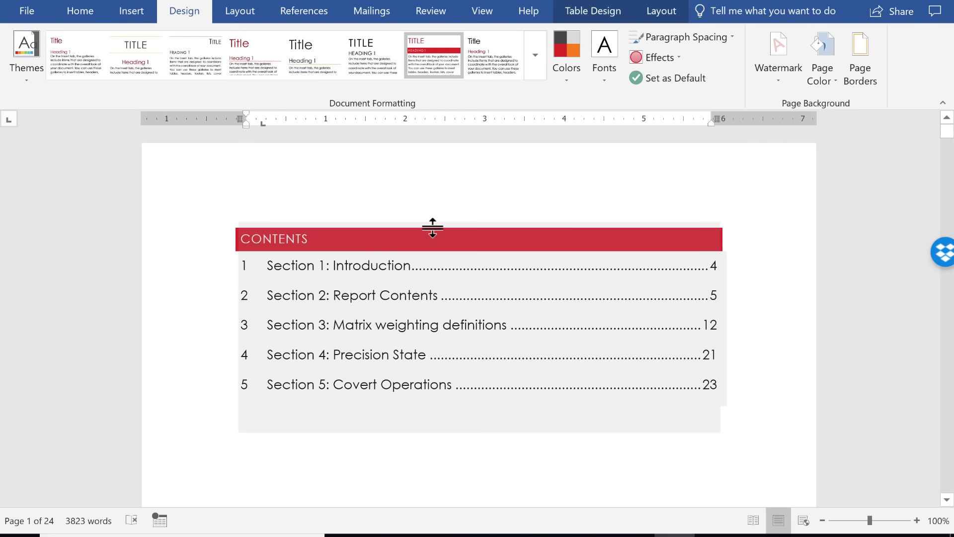
pyautogui.moveTo(947, 131); pyautogui.dragTo(943, 529)
pyautogui.moveTo(940, 488); pyautogui.dragTo(940, 492)
pyautogui.click(244, 270)
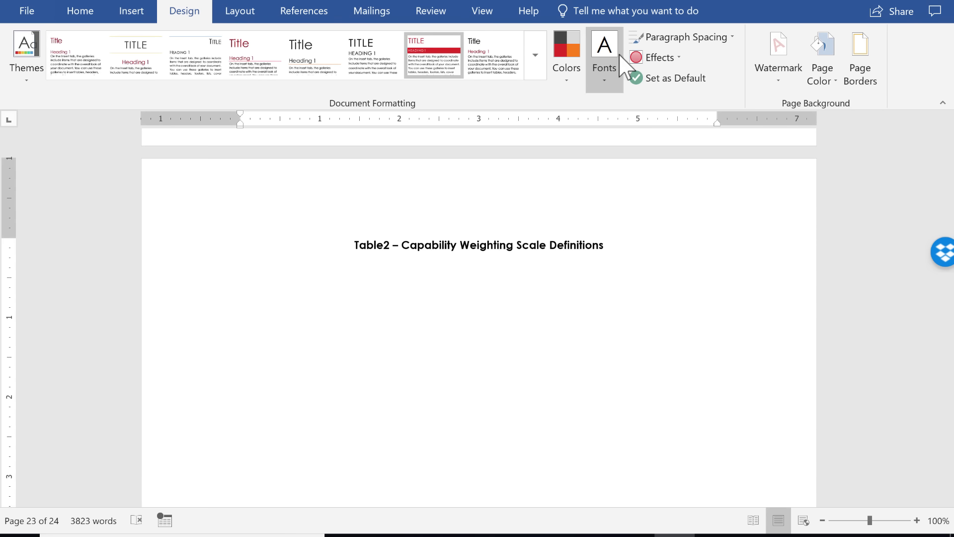
pyautogui.click(80, 11)
pyautogui.click(710, 72)
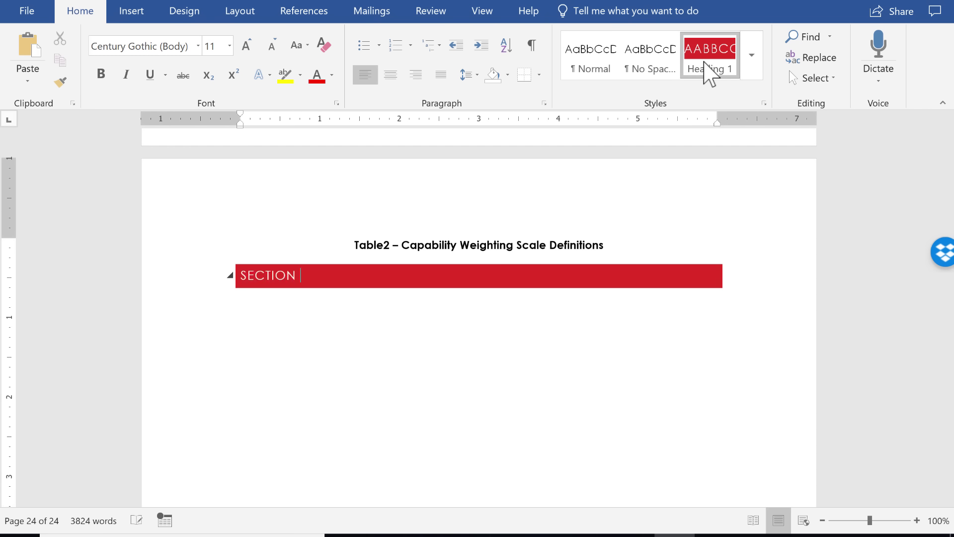
# Type the heading 'SECTION 6: ACCOUNTABILITY' with a line of filler text below it
pyautogui.write('SECTION 6: ACCOUNTABILITY')
pyautogui.press('Return')
pyautogui.write('asdfasfasdfasdfasdfasdf')
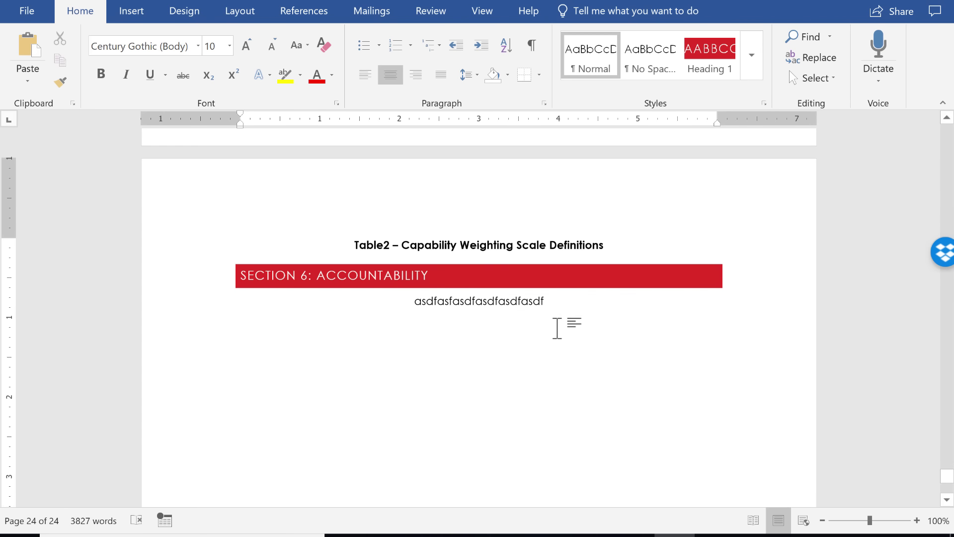
pyautogui.moveTo(947, 475); pyautogui.dragTo(948, 120)
# Update only the page numbers in the table of contents
pyautogui.click(469, 397)
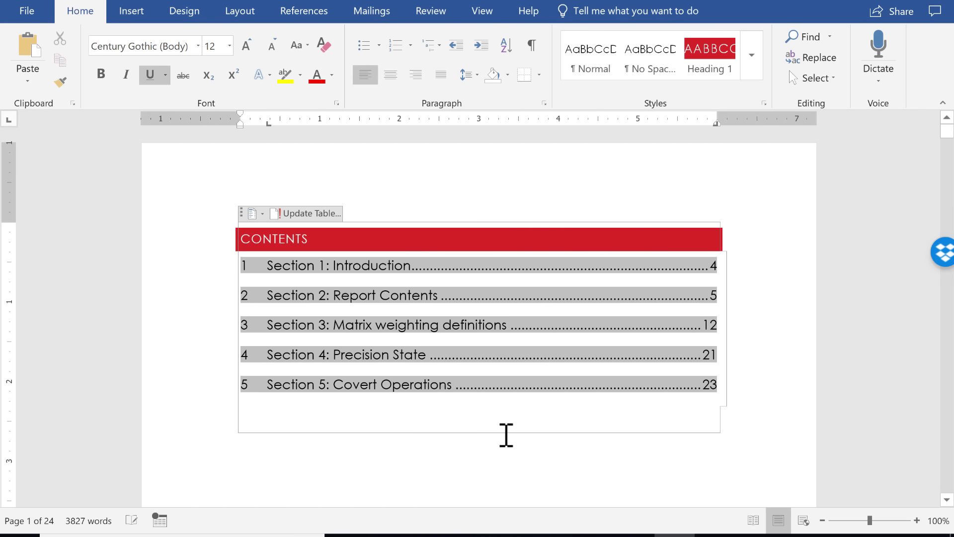
pyautogui.click(545, 453)
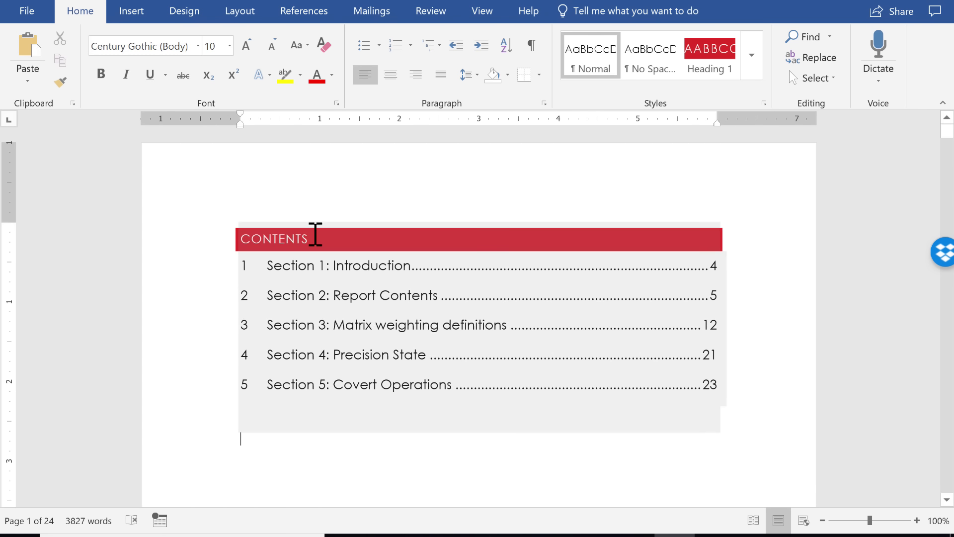
pyautogui.click(316, 233)
pyautogui.click(312, 213)
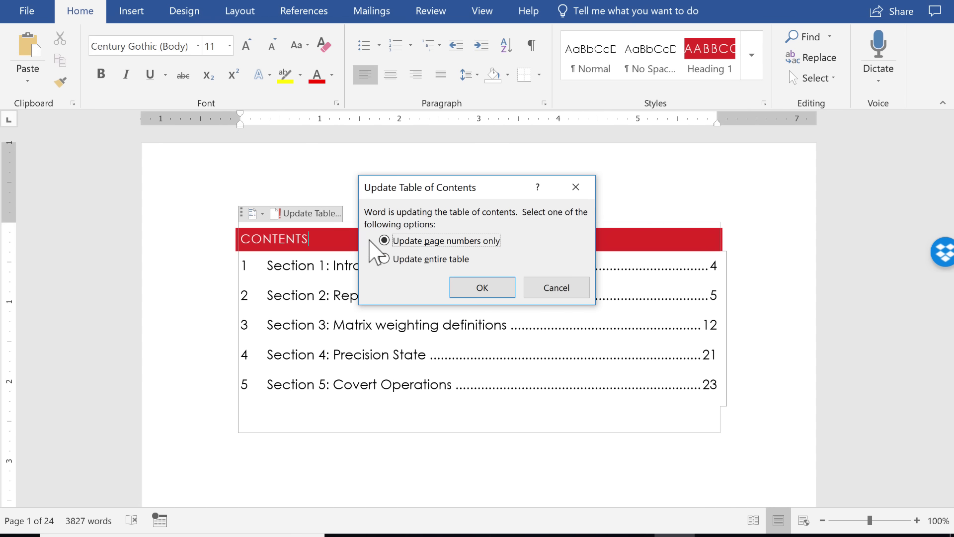
pyautogui.click(482, 289)
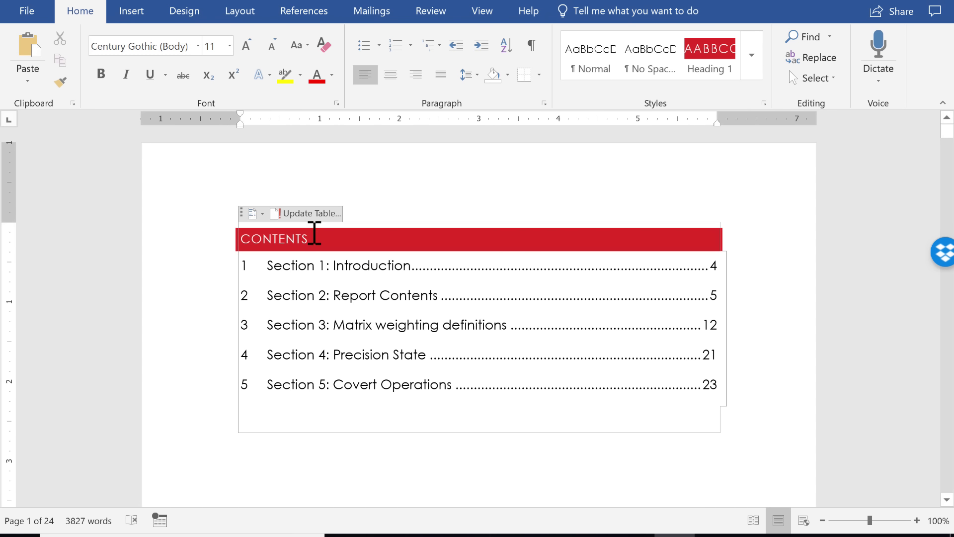
# Update the entire table of contents so Section 6: Accountability appears on page 24
pyautogui.click(306, 214)
pyautogui.click(386, 258)
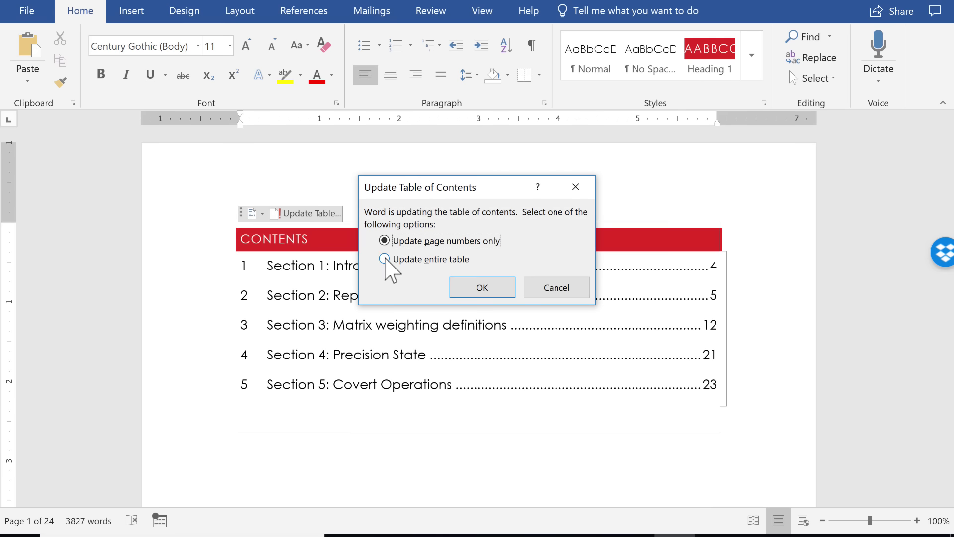
pyautogui.click(539, 286)
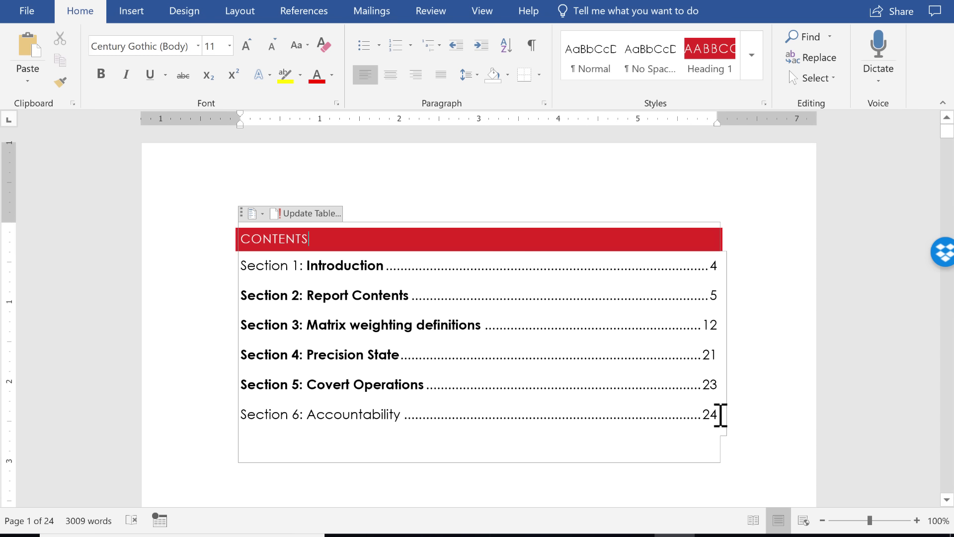
# Bold all six contents entries and switch the contents to the Automatic Table 2 design
pyautogui.moveTo(516, 423)
pyautogui.mouseDown()
pyautogui.moveTo(260, 401)
pyautogui.moveTo(252, 415)
pyautogui.mouseUp()
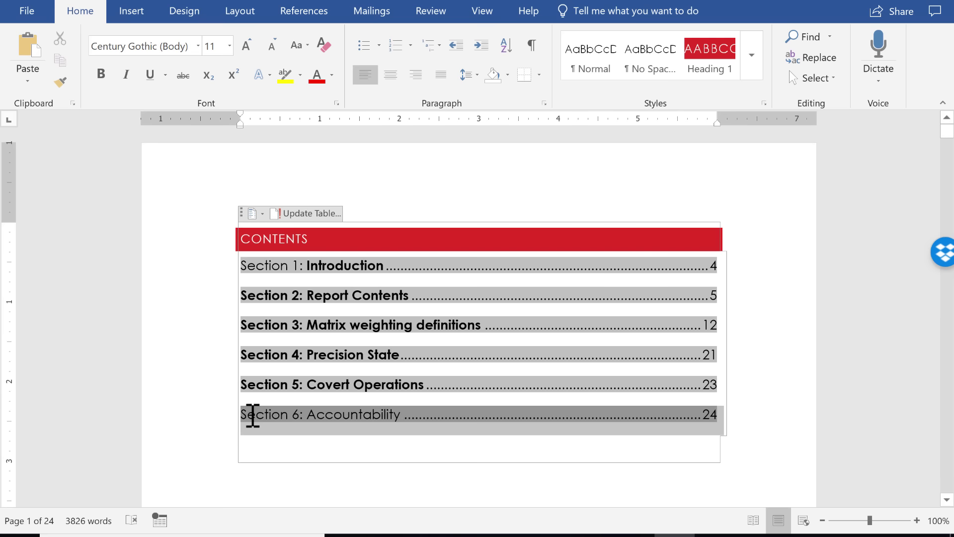
pyautogui.click(100, 75)
pyautogui.click(490, 356)
pyautogui.hotkey('ctrl', 'a')
pyautogui.hotkey('ctrl', 'b')
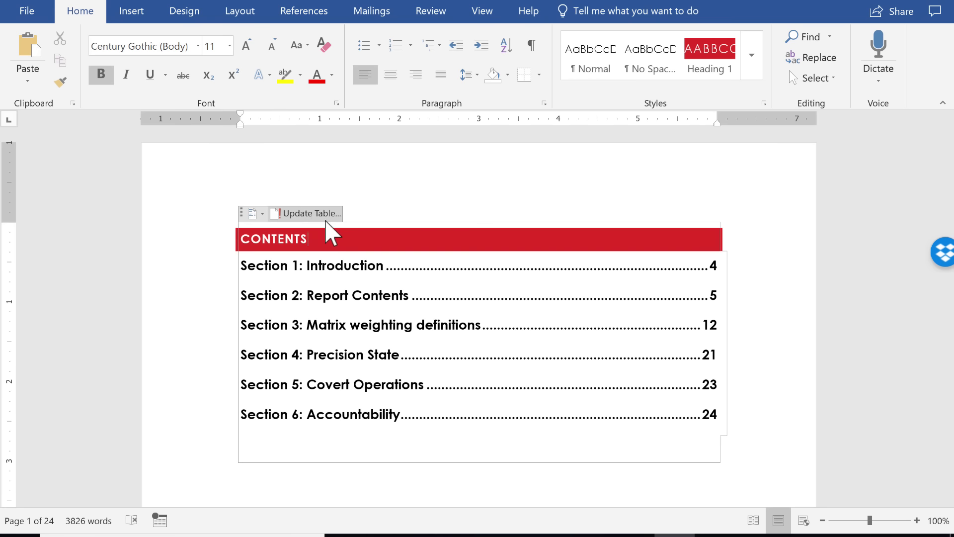
pyautogui.click(262, 214)
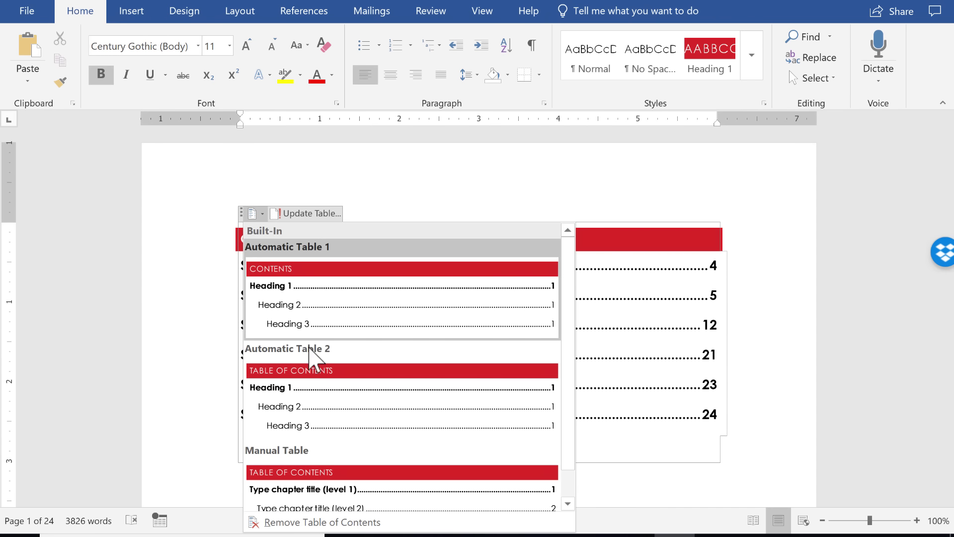
pyautogui.click(321, 376)
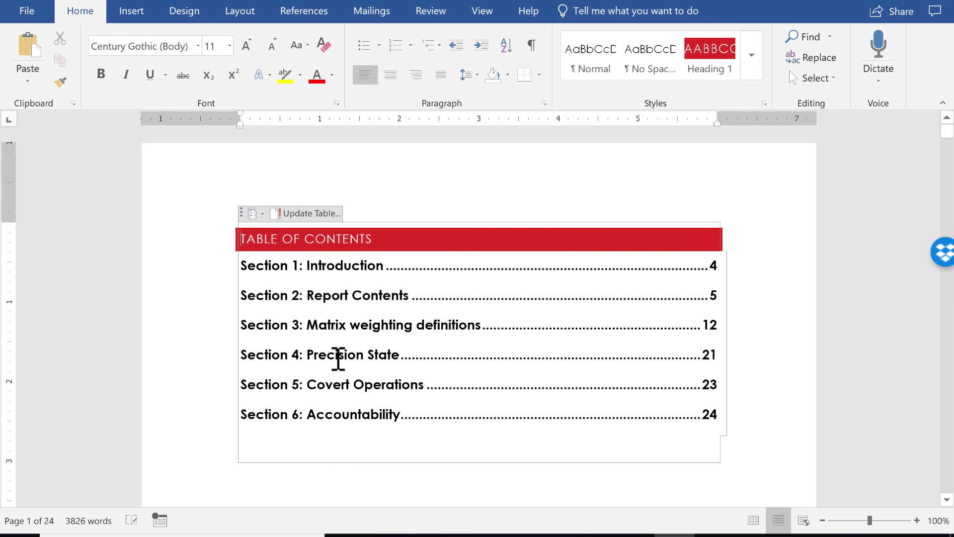
pyautogui.click(253, 214)
pyautogui.scroll(-1, 306, 402)
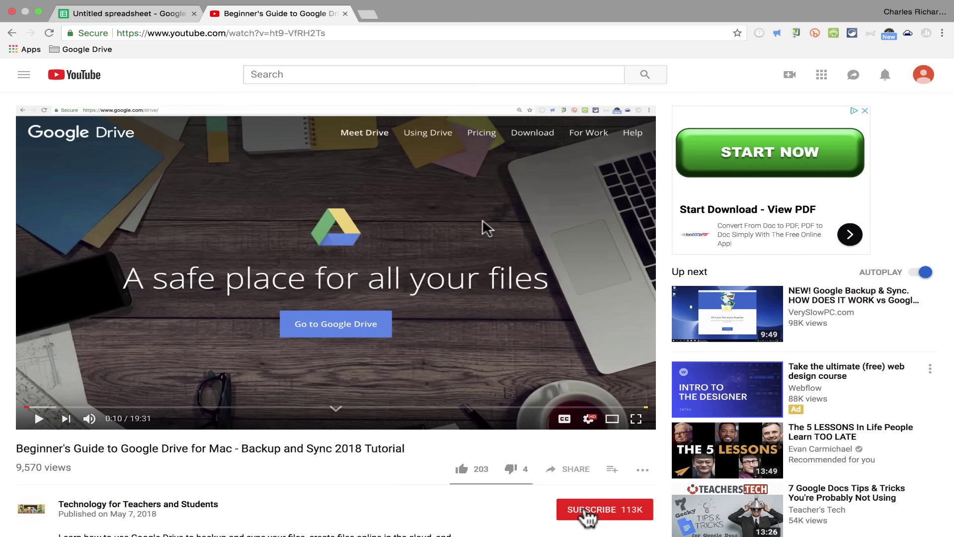
# Subscribe to Technology for Teachers and Students and turn on the bell for all notifications
pyautogui.click(596, 513)
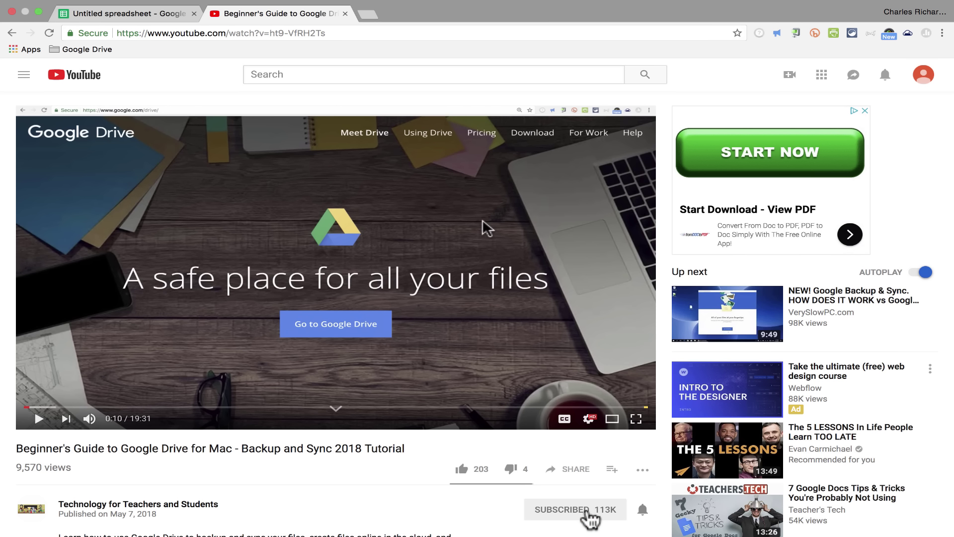
pyautogui.scroll(-5, 624, 497)
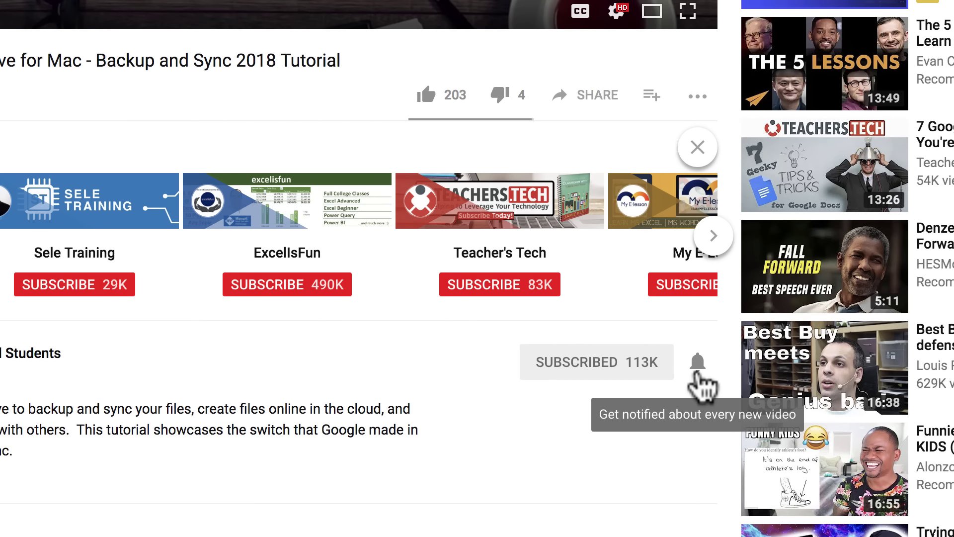
pyautogui.click(697, 371)
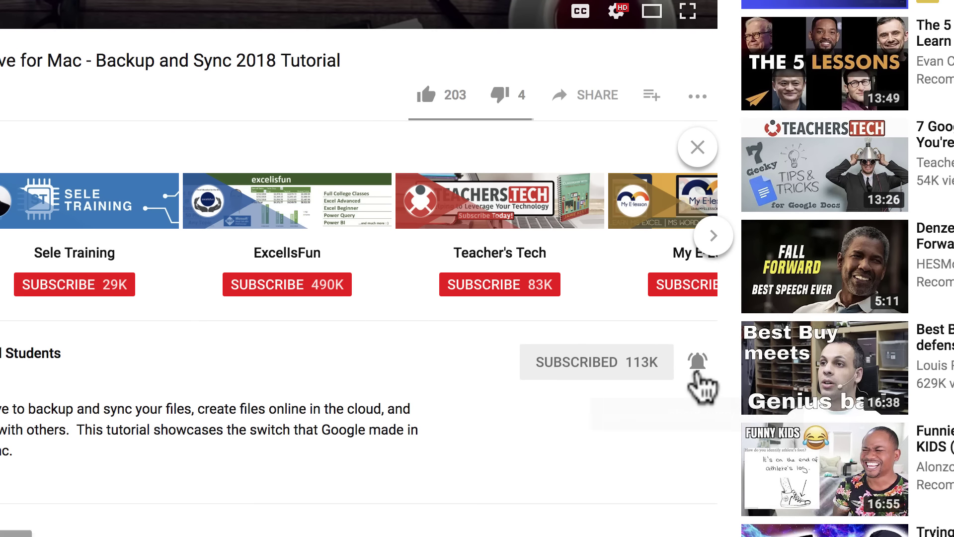